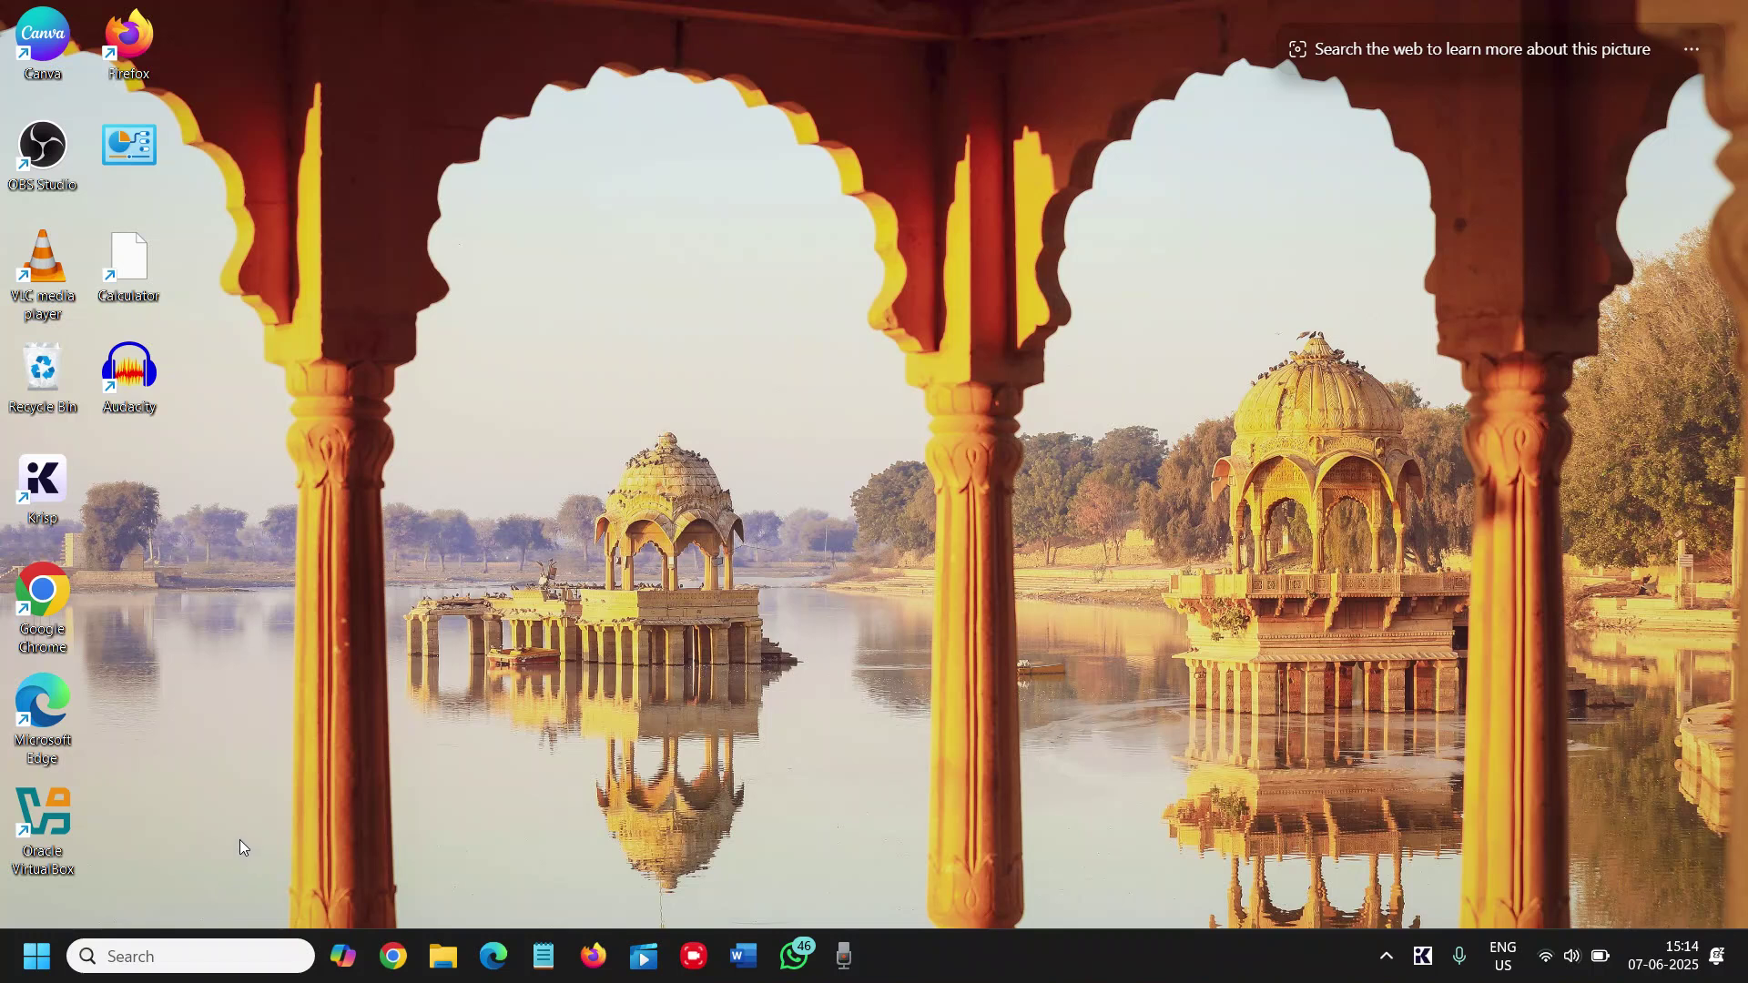
Open Windows Settings and go to the Storage page of the System settings
click(36, 959)
right_click(36, 960)
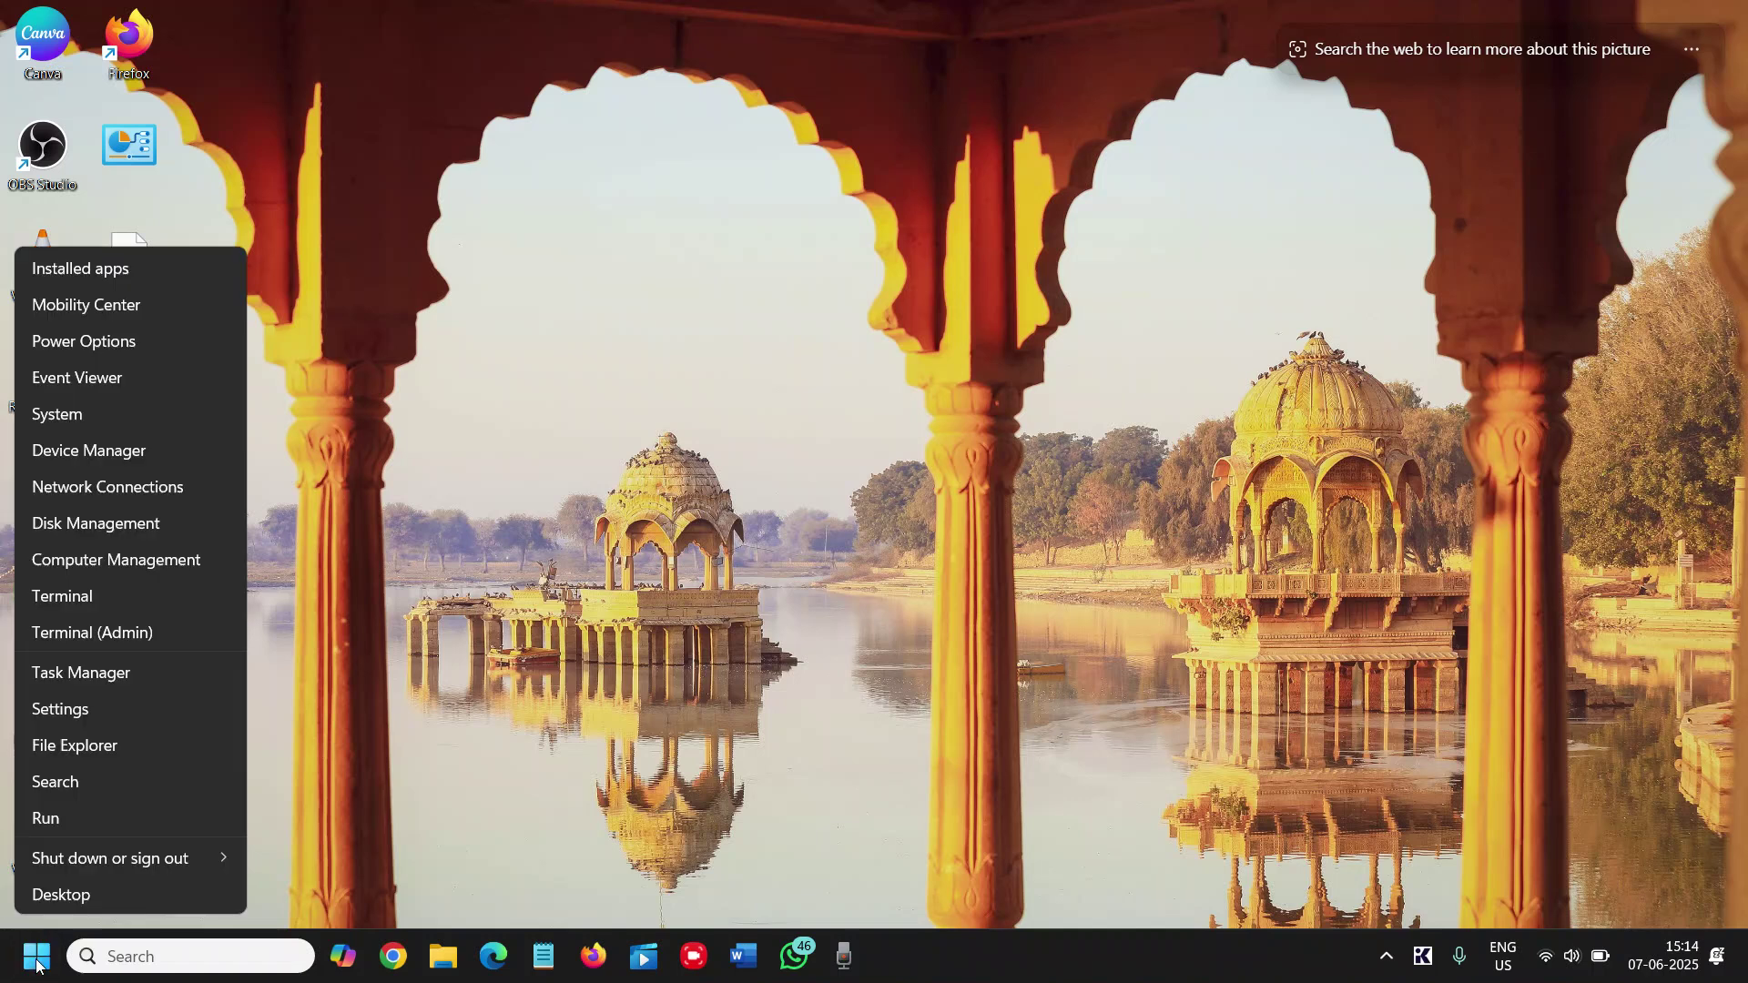
click(106, 713)
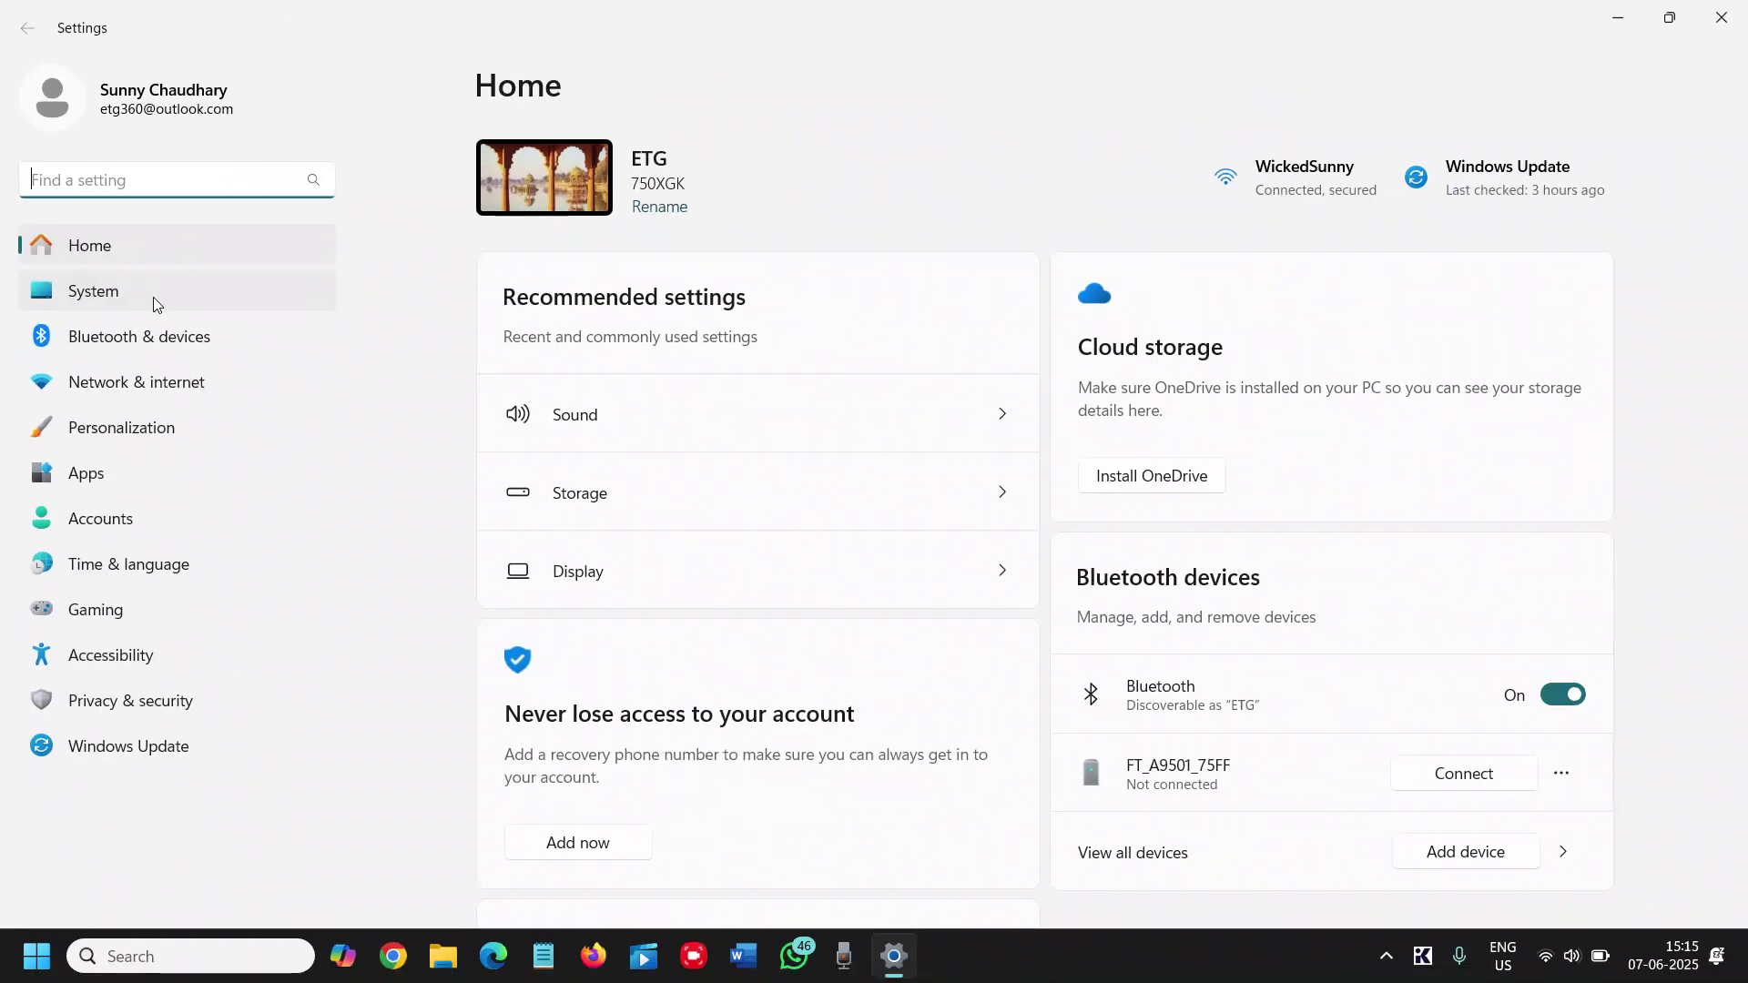
click(153, 297)
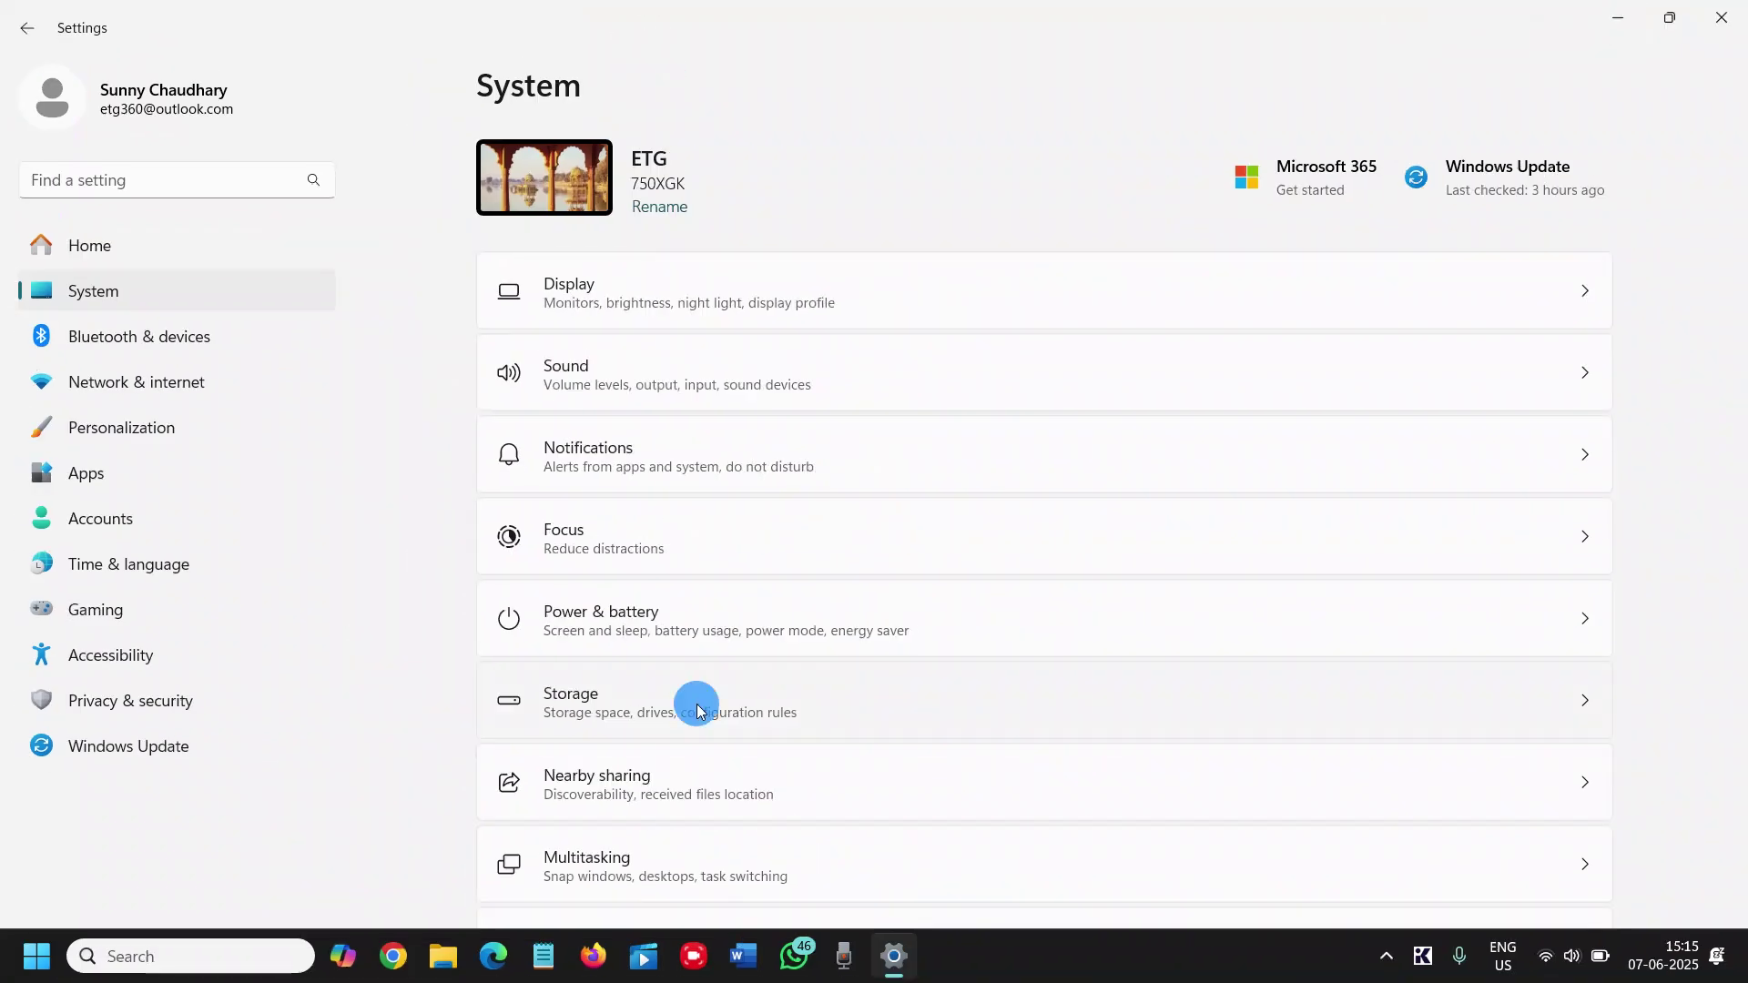
click(701, 705)
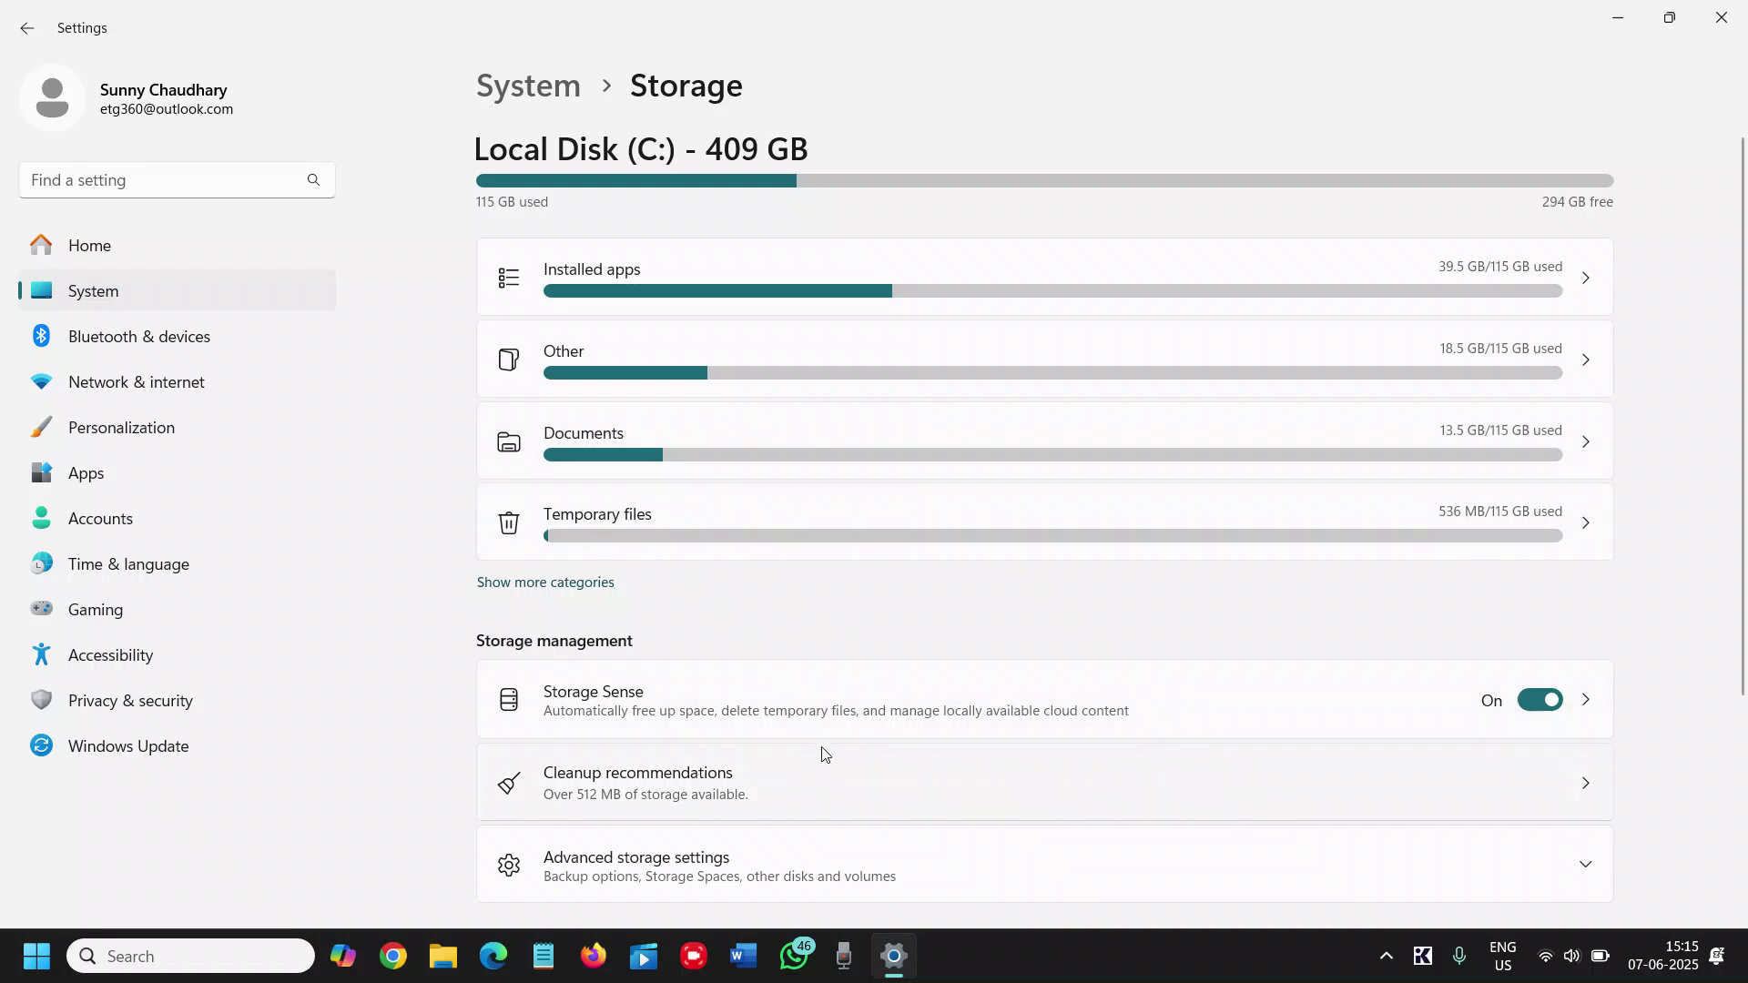
Open Cleanup recommendations under storage management and show the advanced options for temporary files
scroll(828, 722, down, 3)
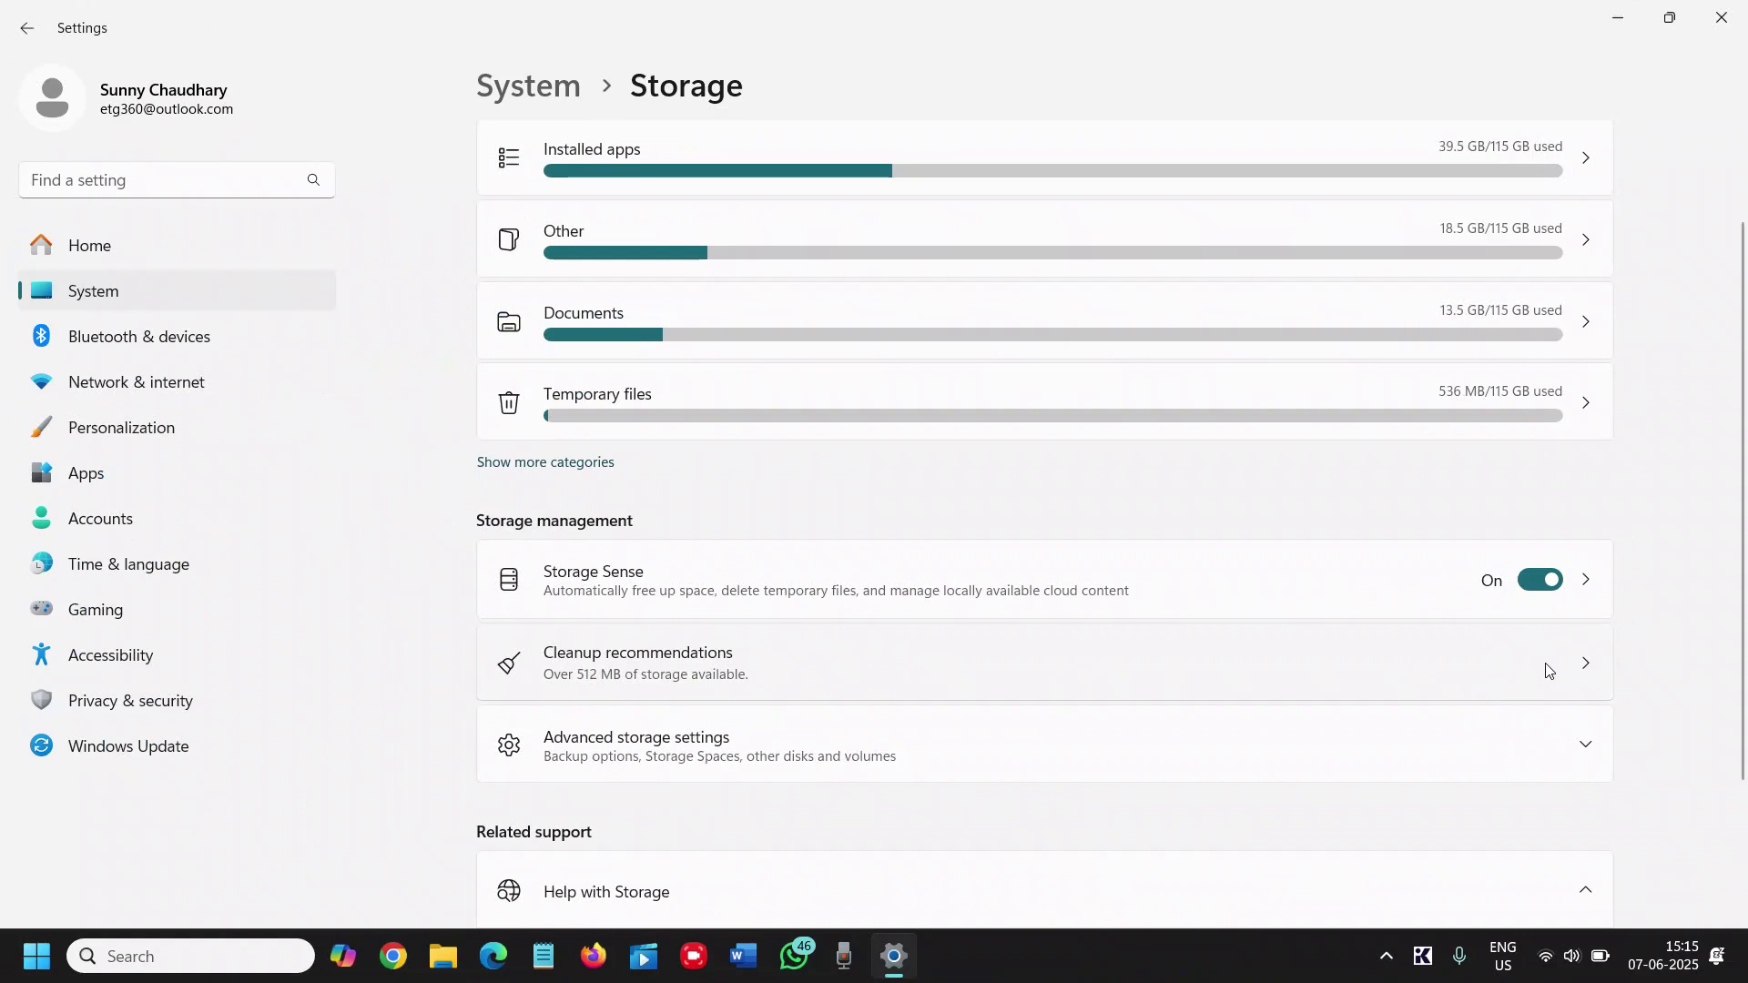
click(1547, 671)
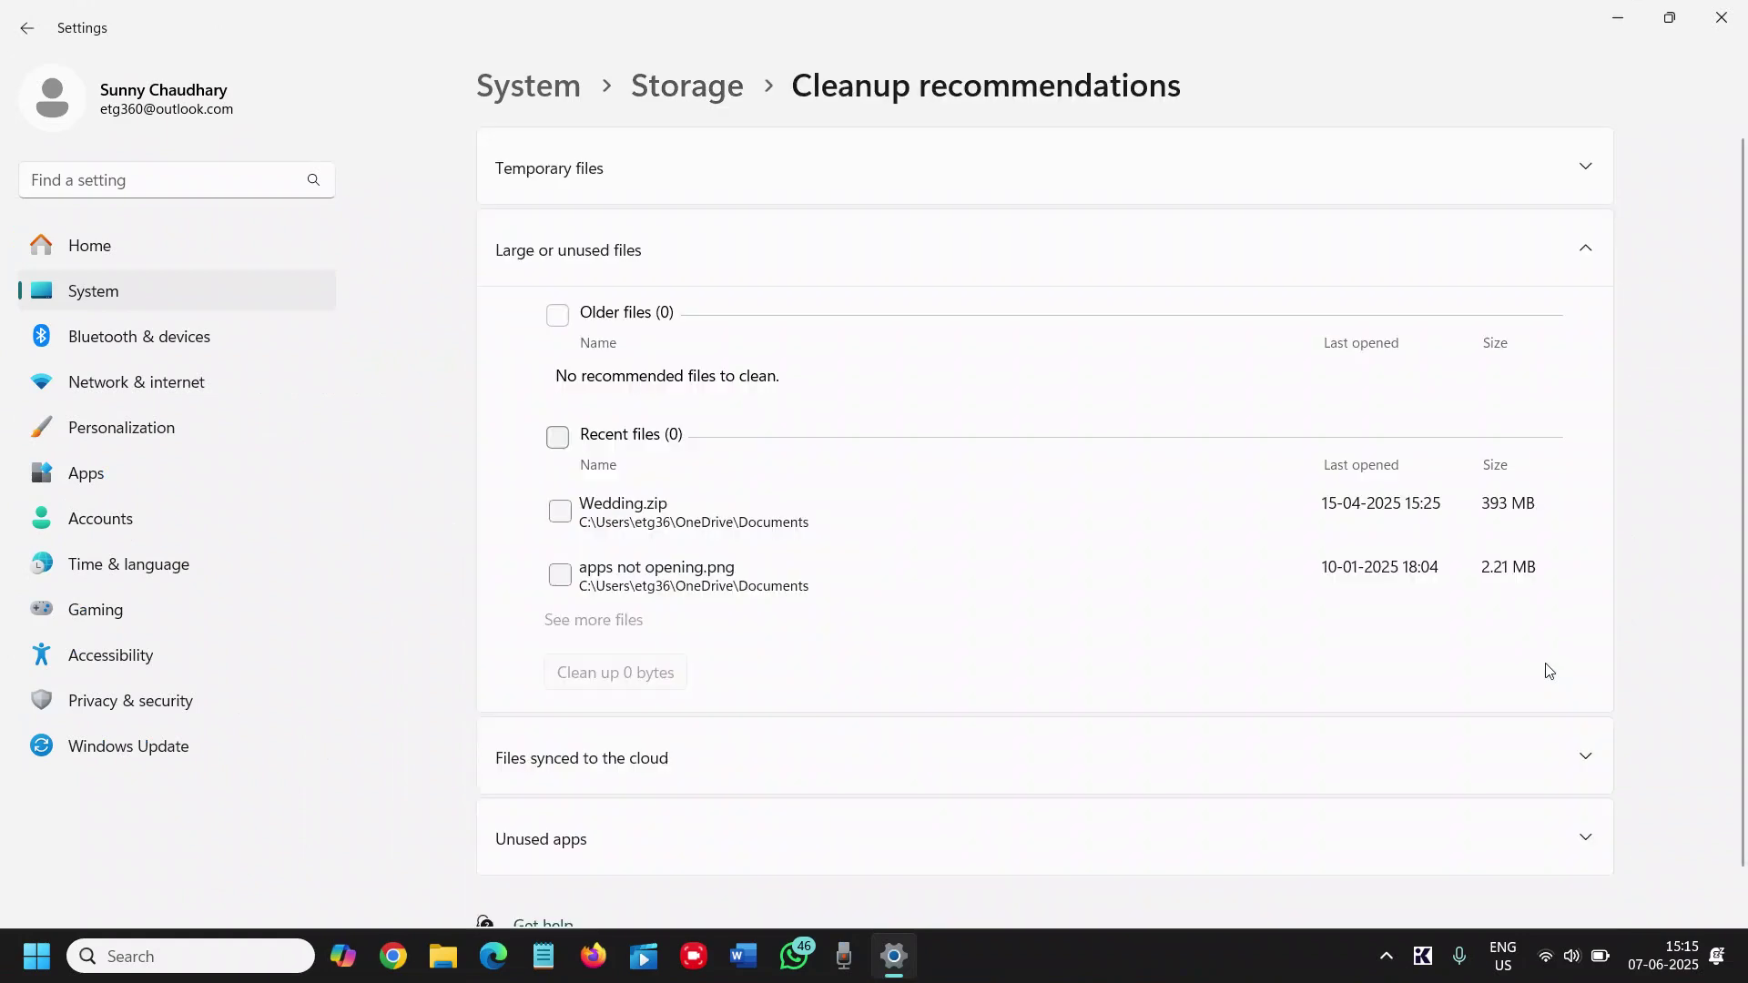
click(1566, 244)
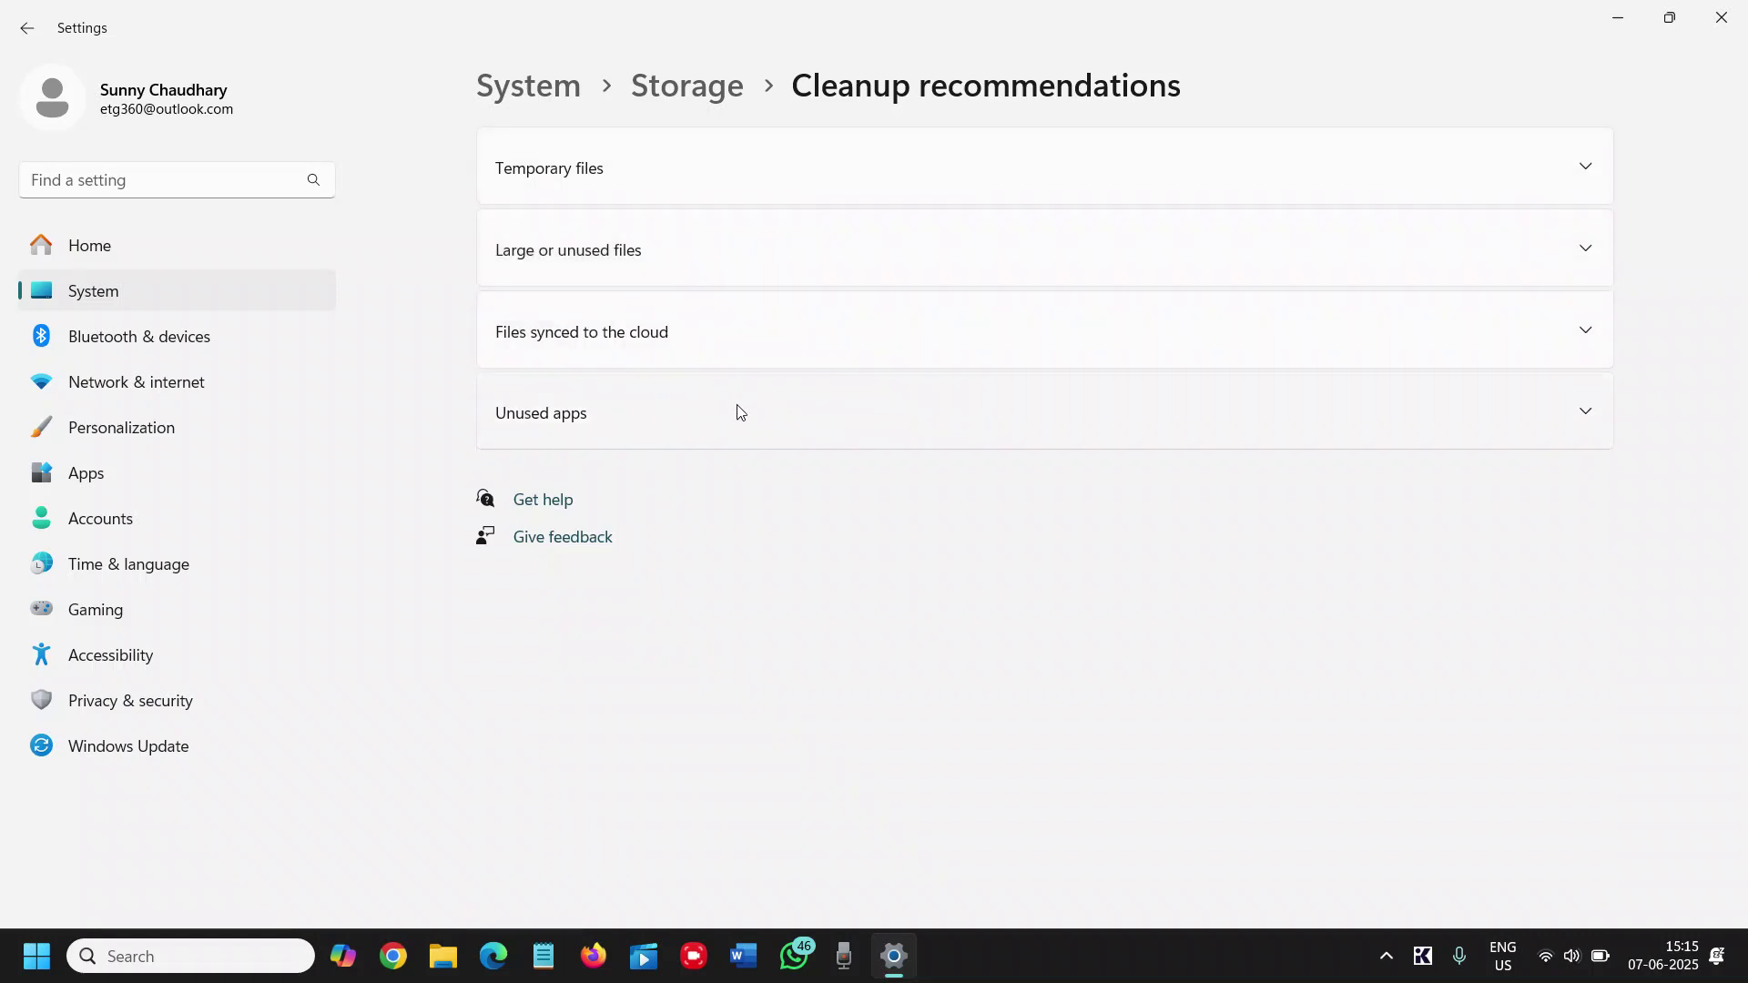
click(759, 184)
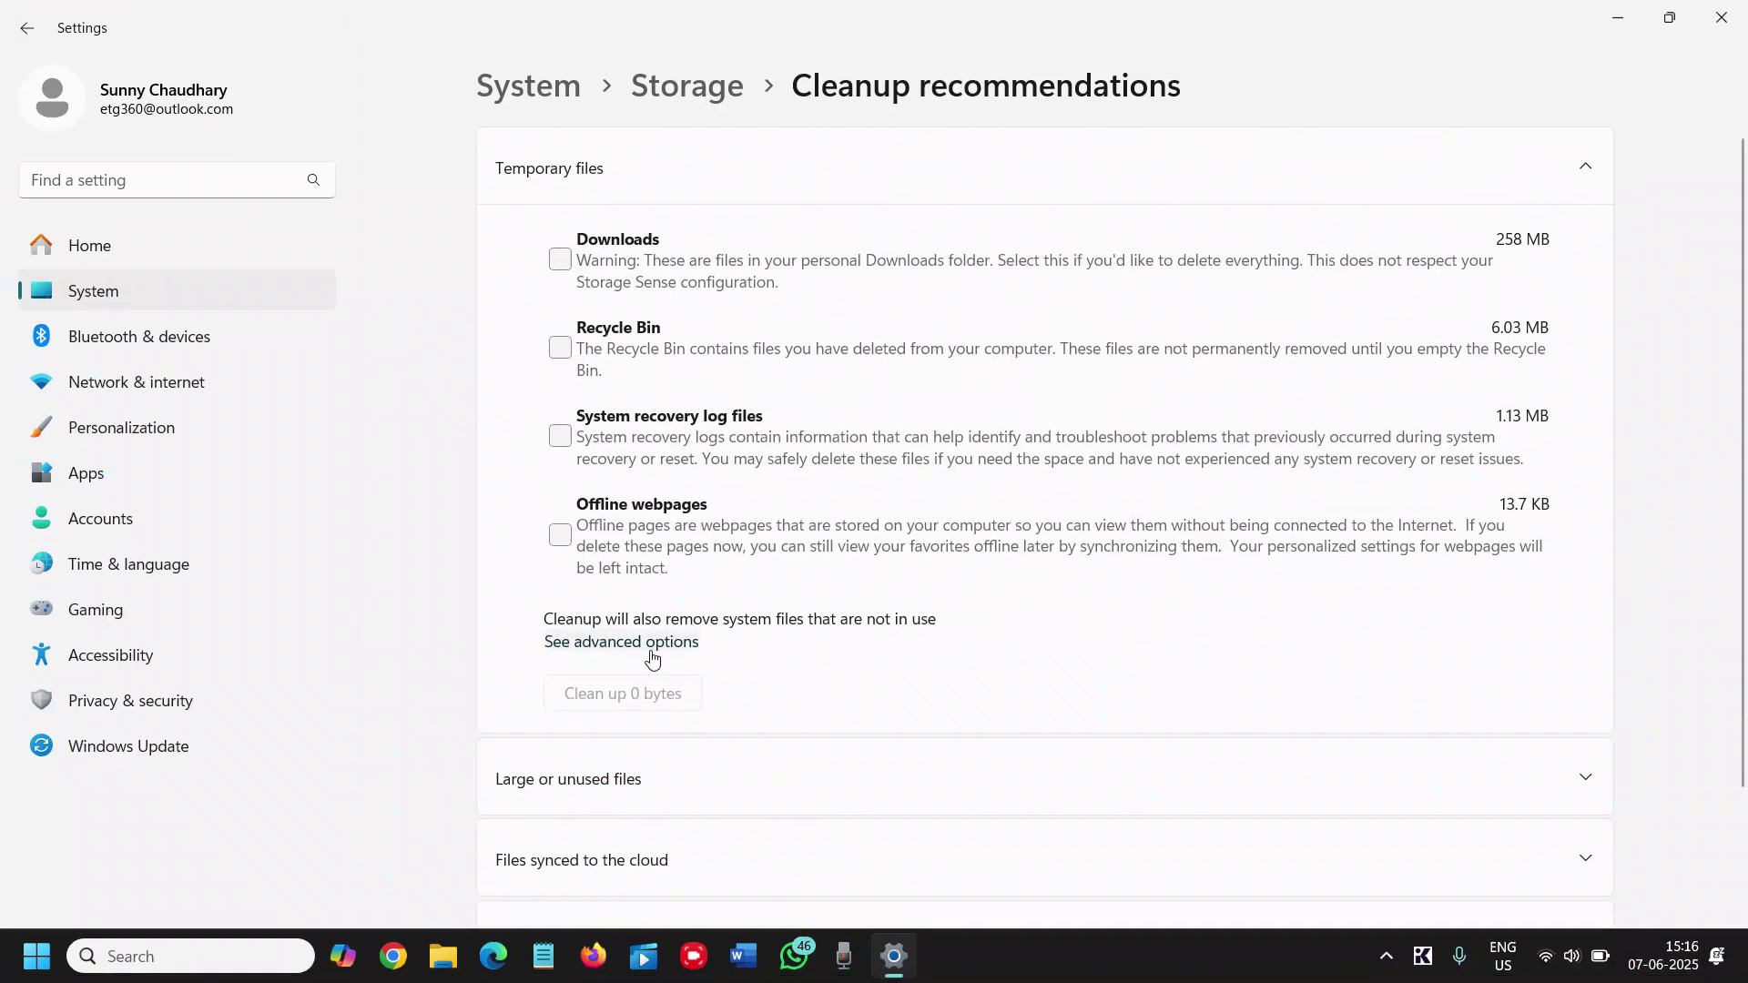
click(648, 644)
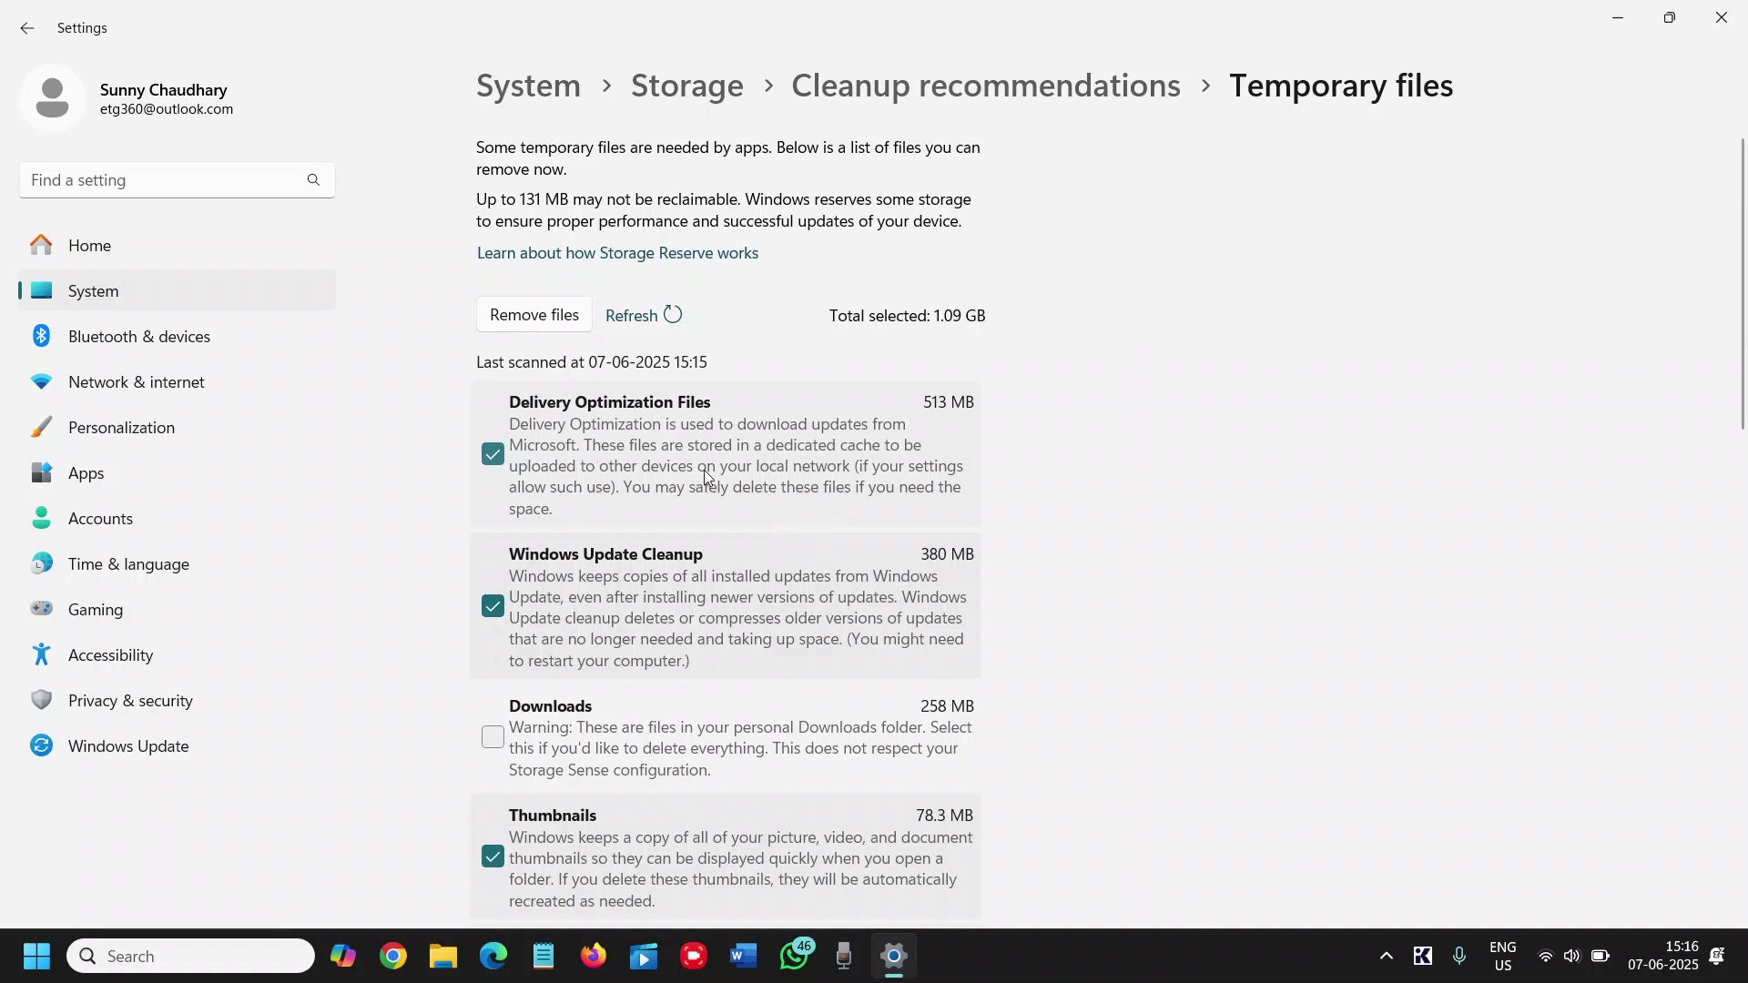
Examine all temporary file categories offered for removal and return to the cleanup recommendations
scroll(741, 575, down, 2)
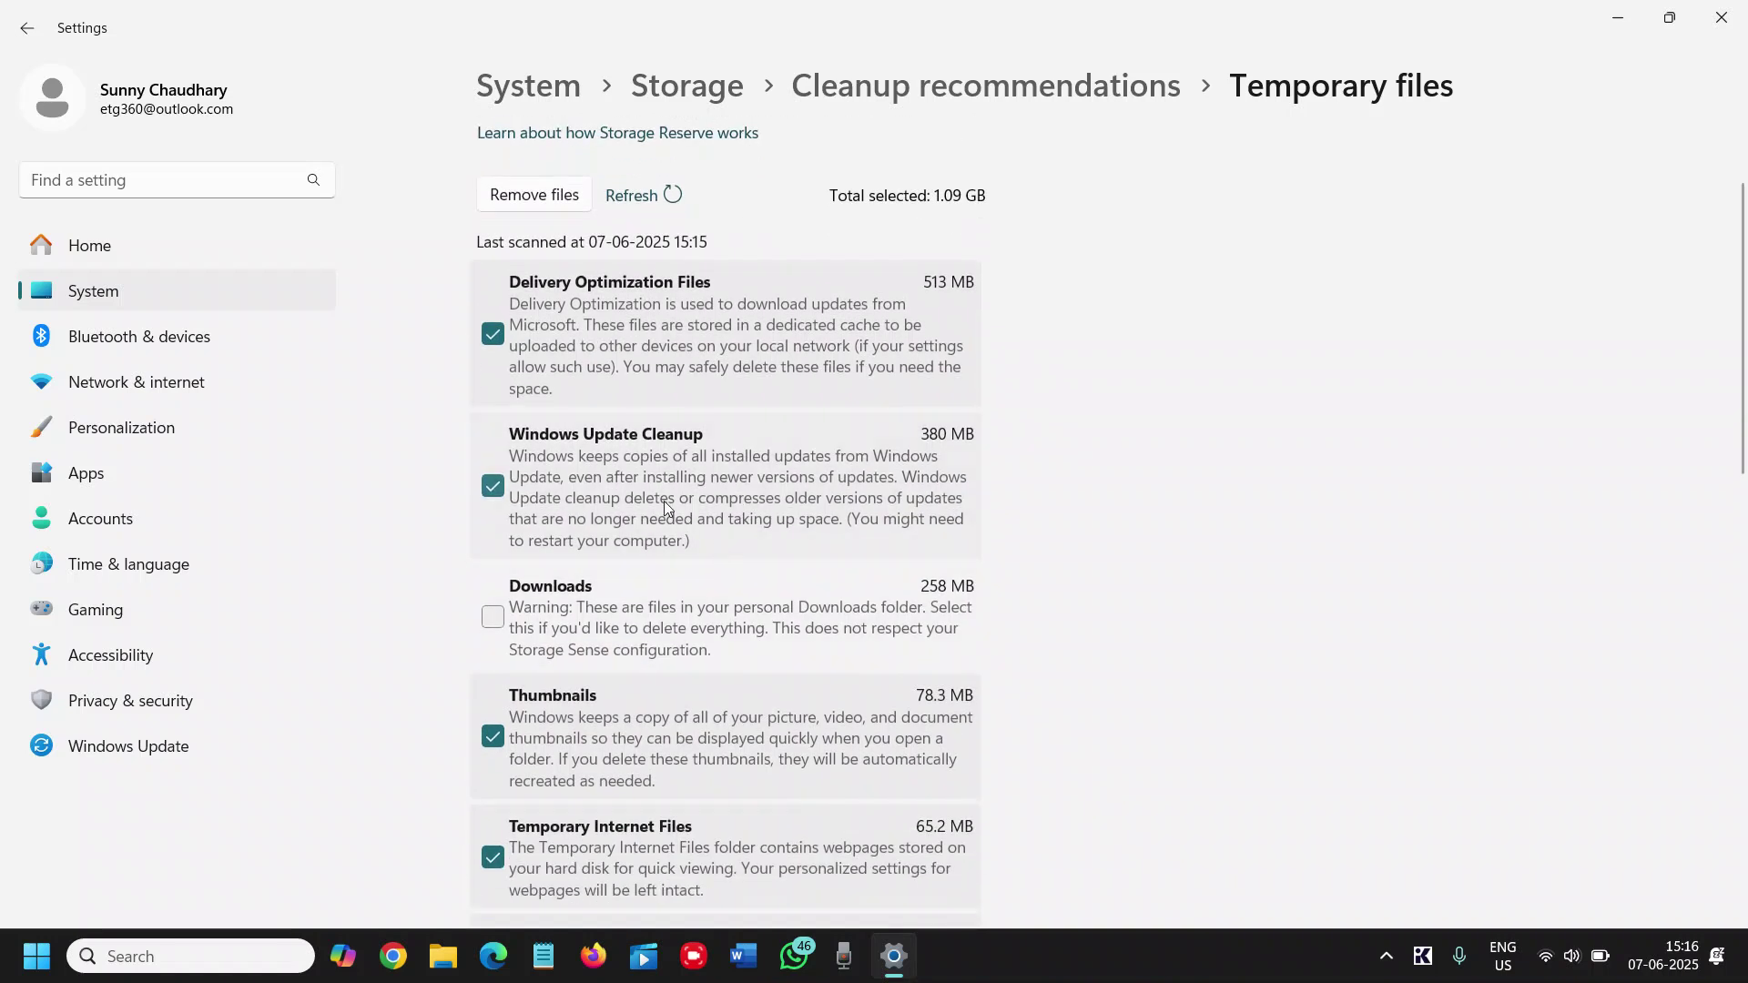
scroll(665, 501, down, 2)
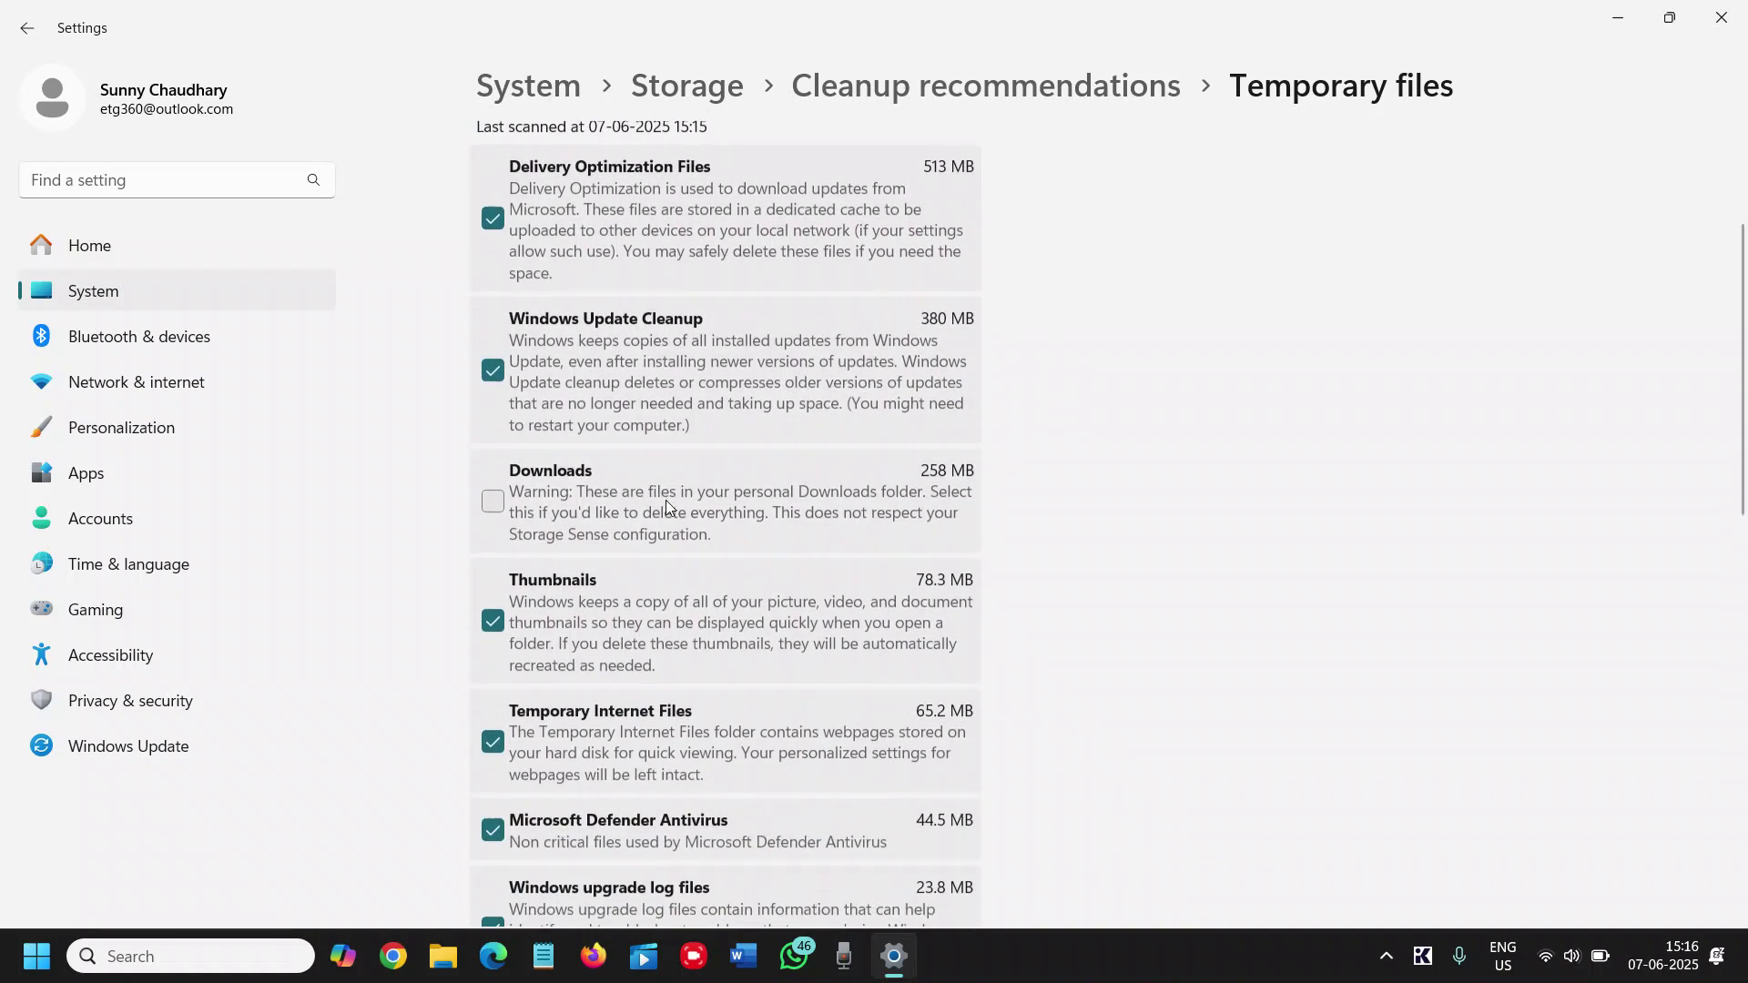
scroll(731, 512, down, 2)
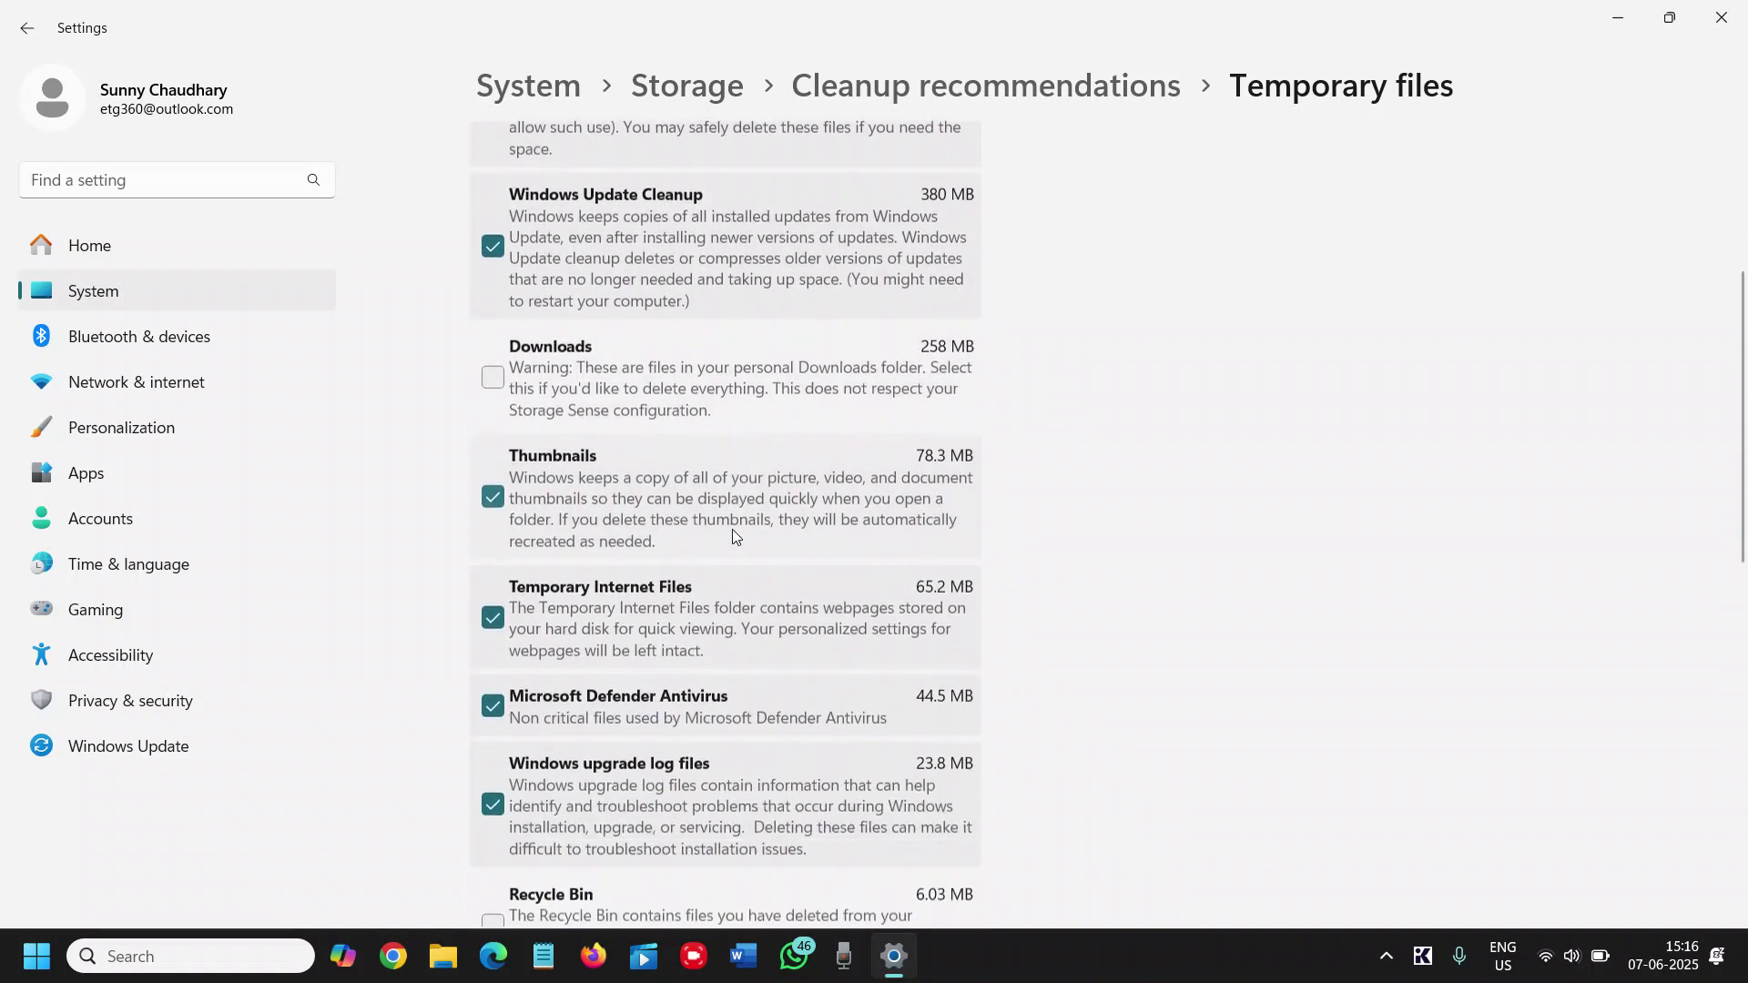
scroll(613, 607, down, 4)
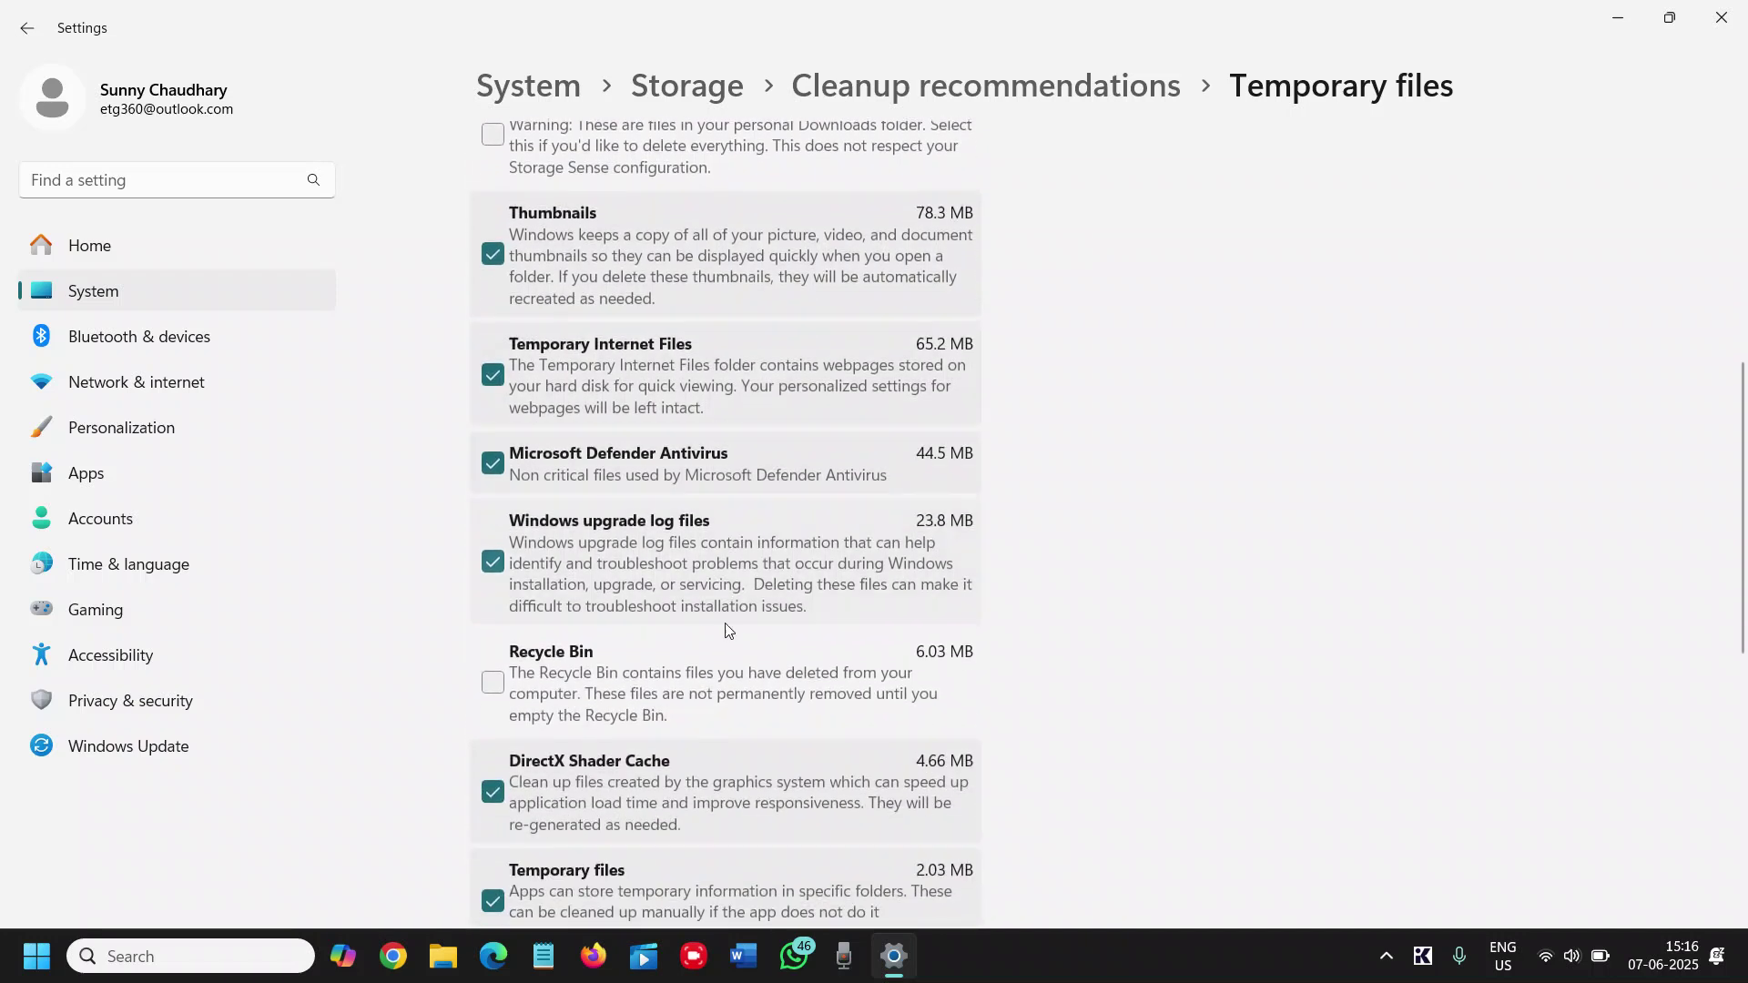
scroll(757, 548, down, 2)
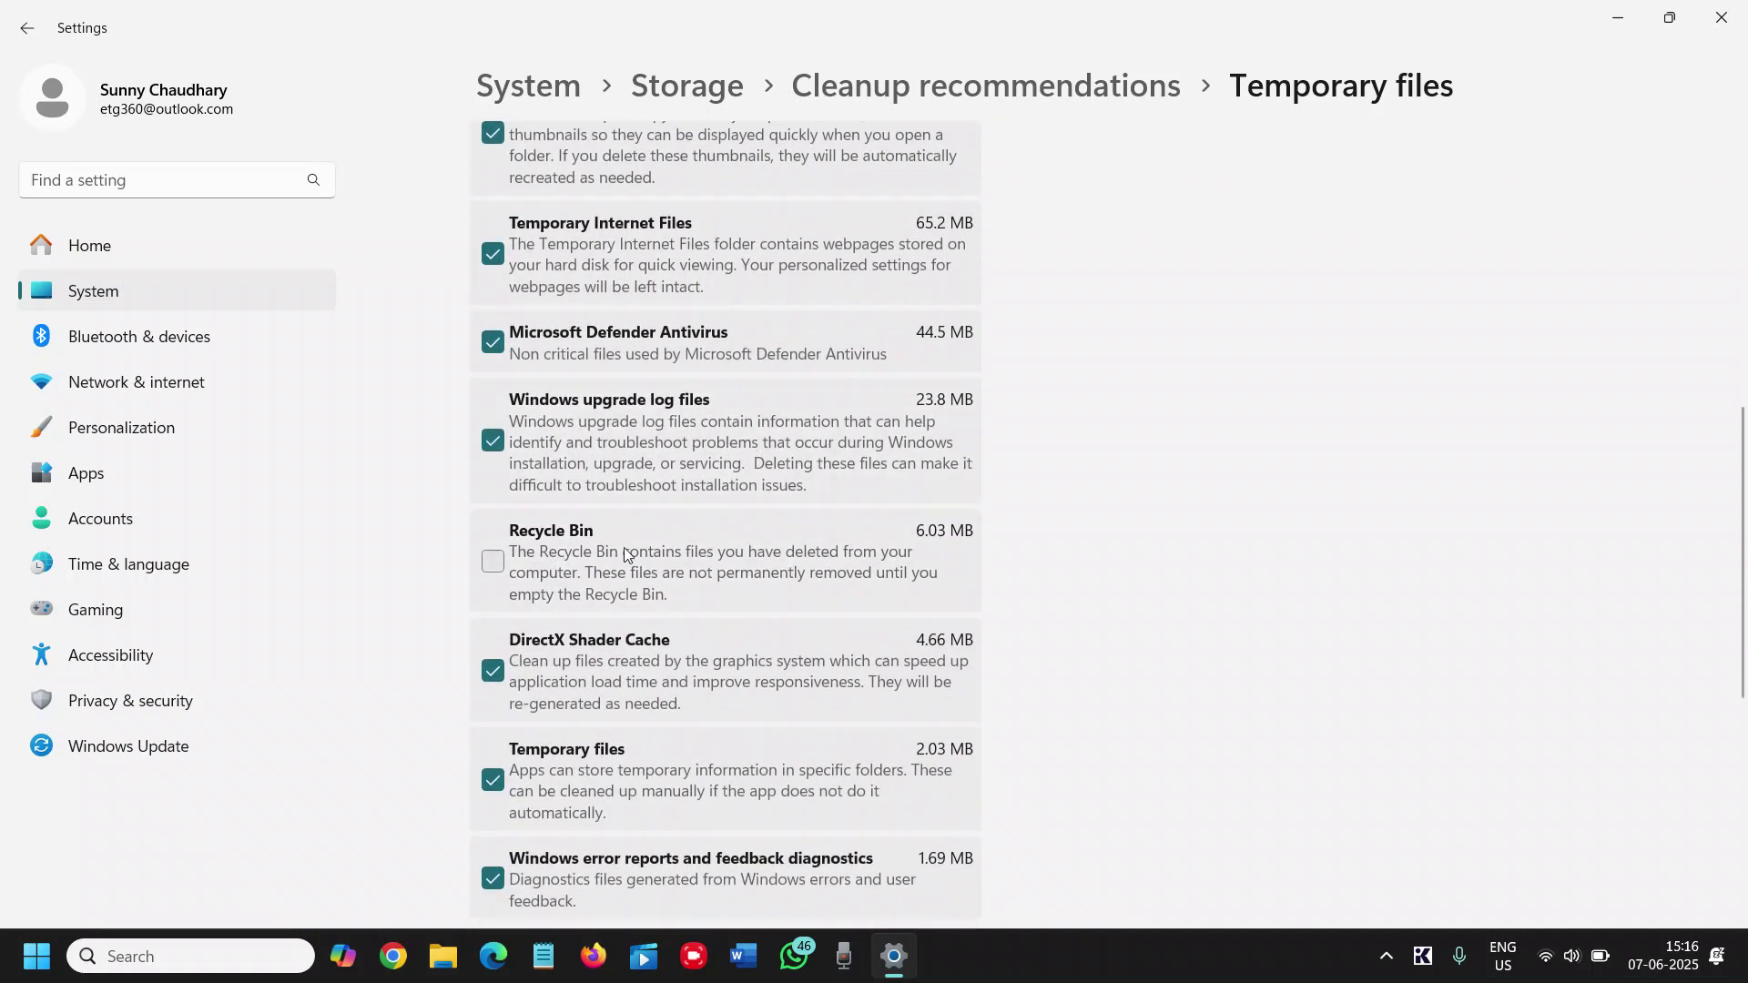
scroll(712, 560, down, 3)
scroll(682, 667, down, 3)
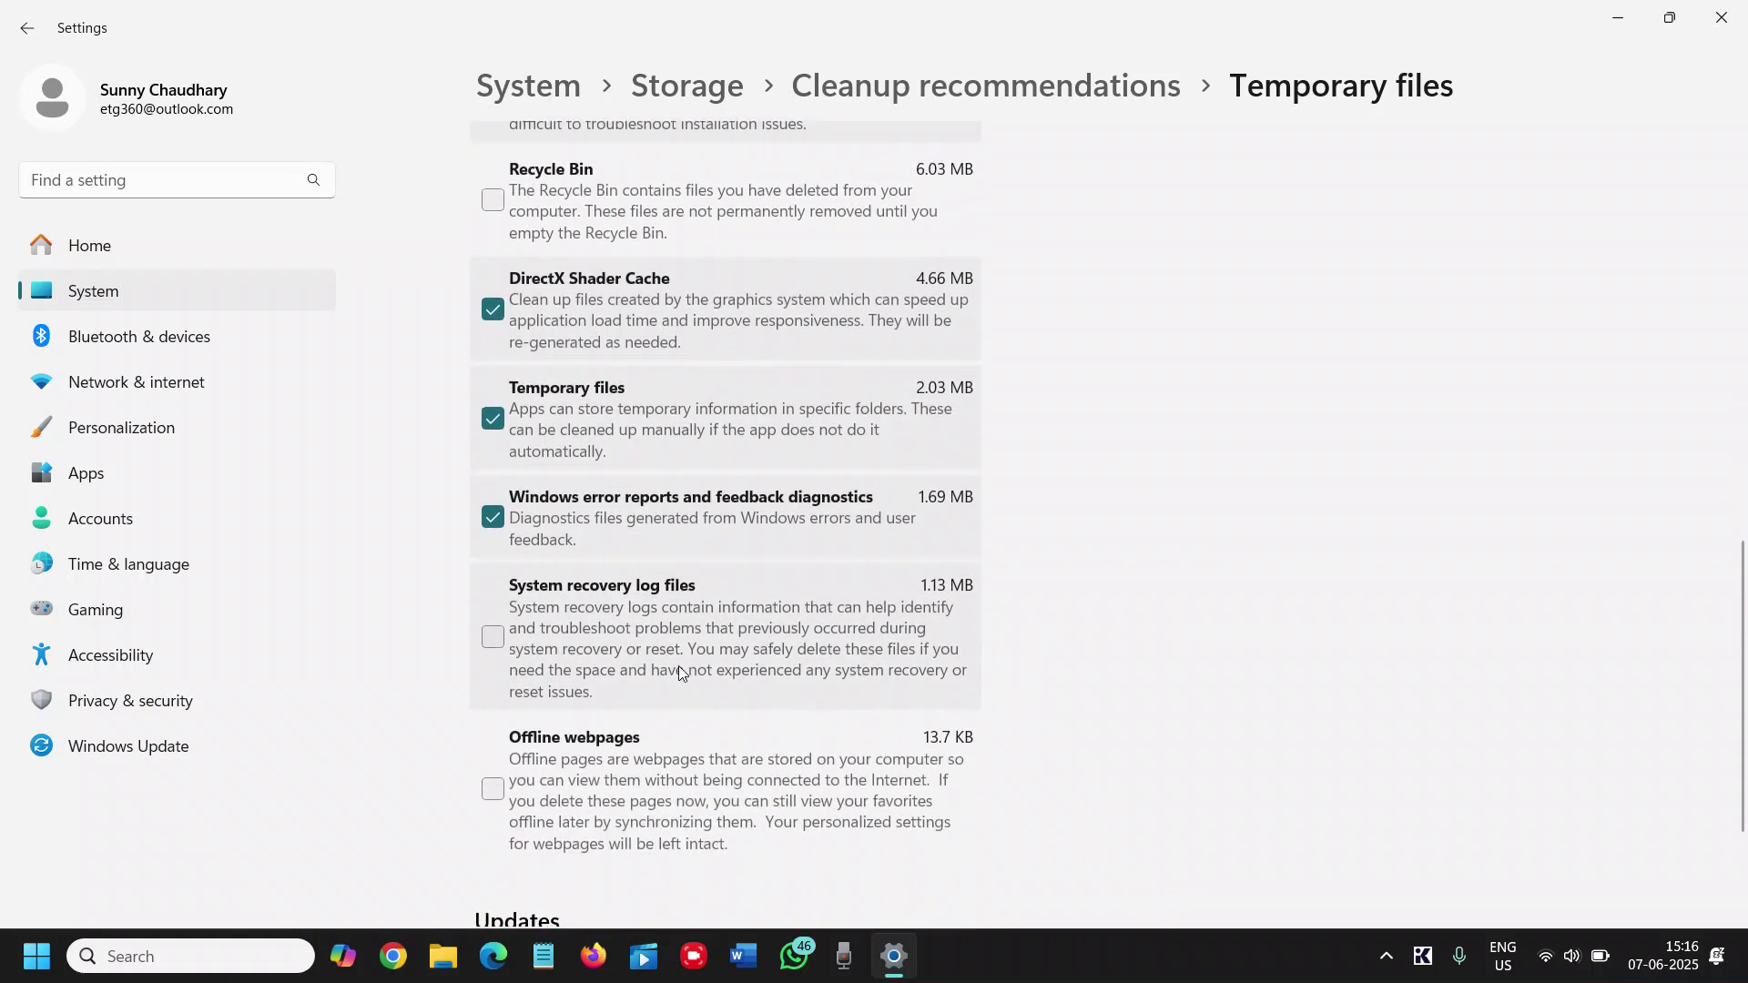
scroll(734, 723, down, 3)
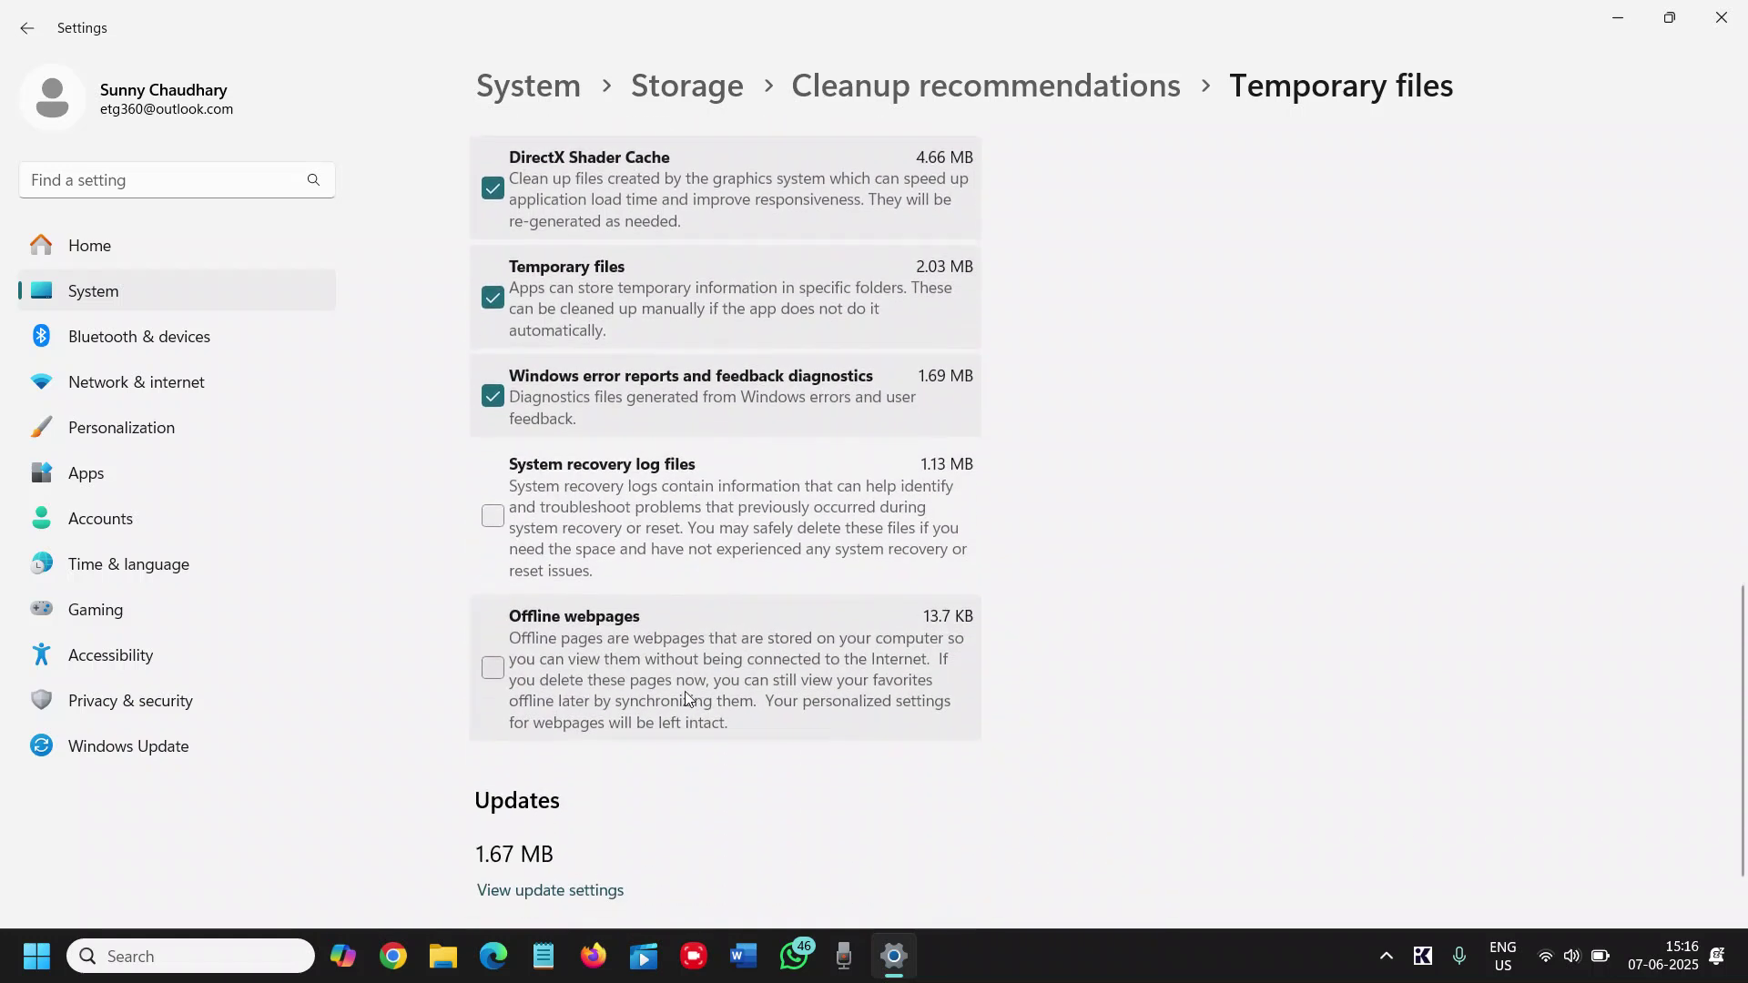
scroll(615, 685, up, 20)
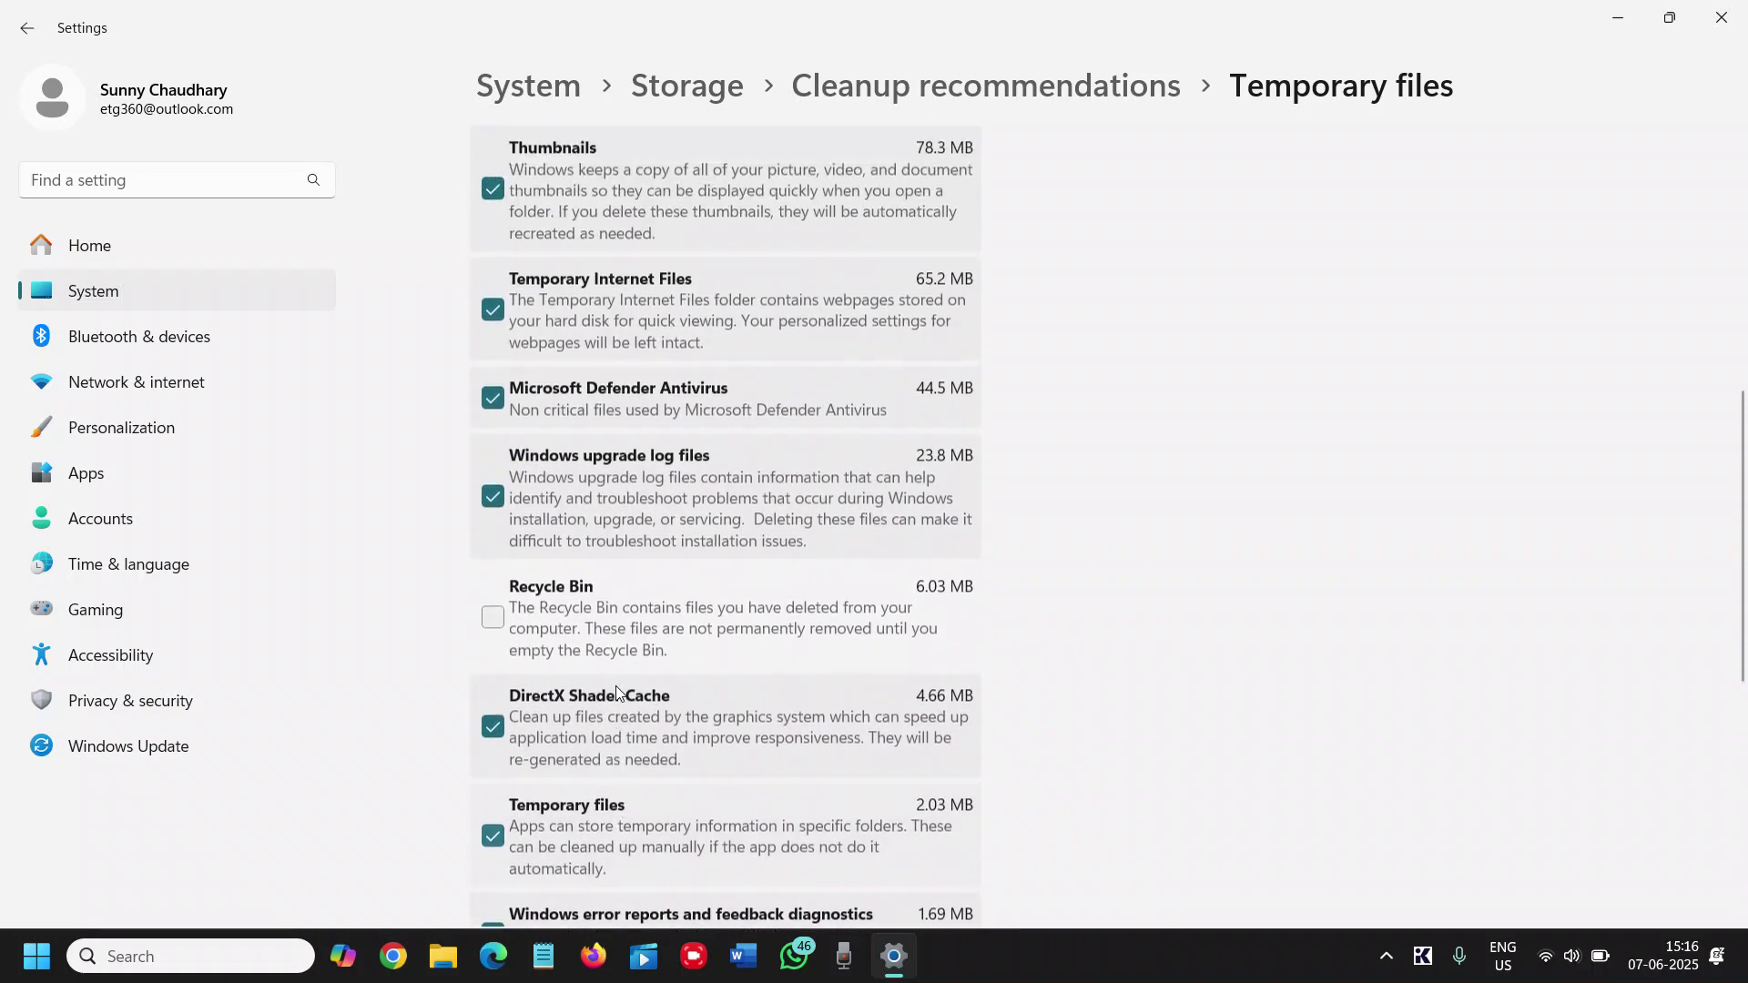
scroll(616, 686, up, 2)
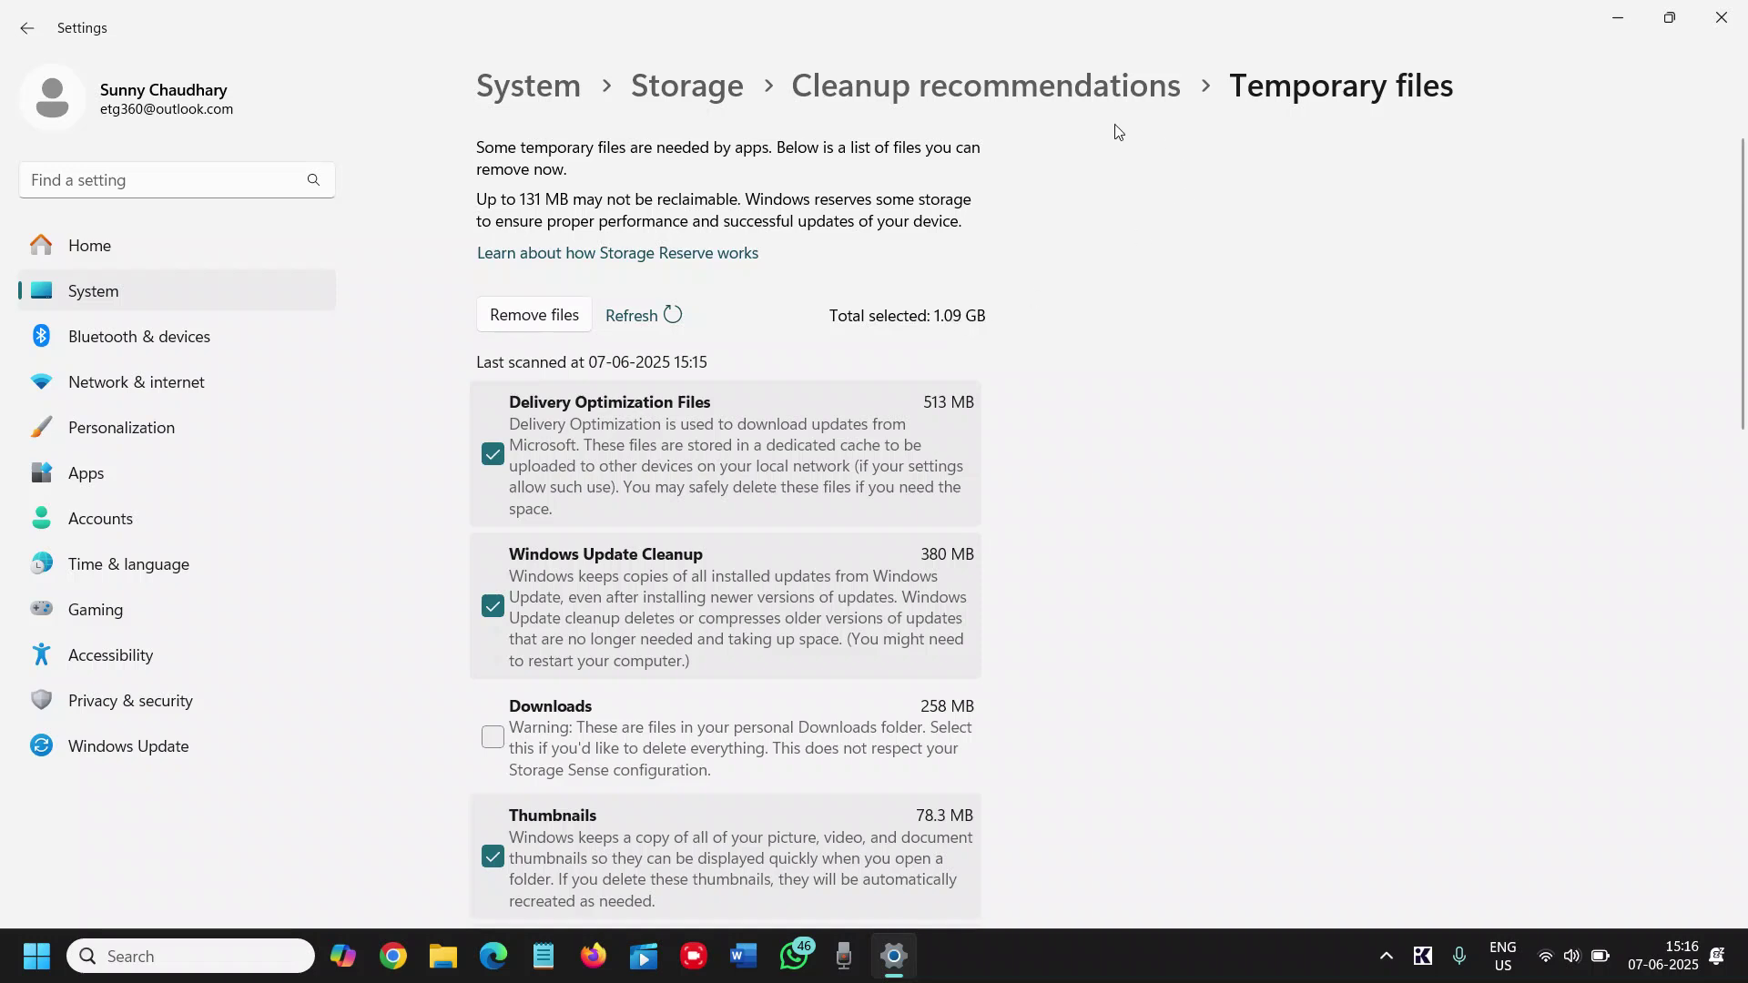
click(1029, 85)
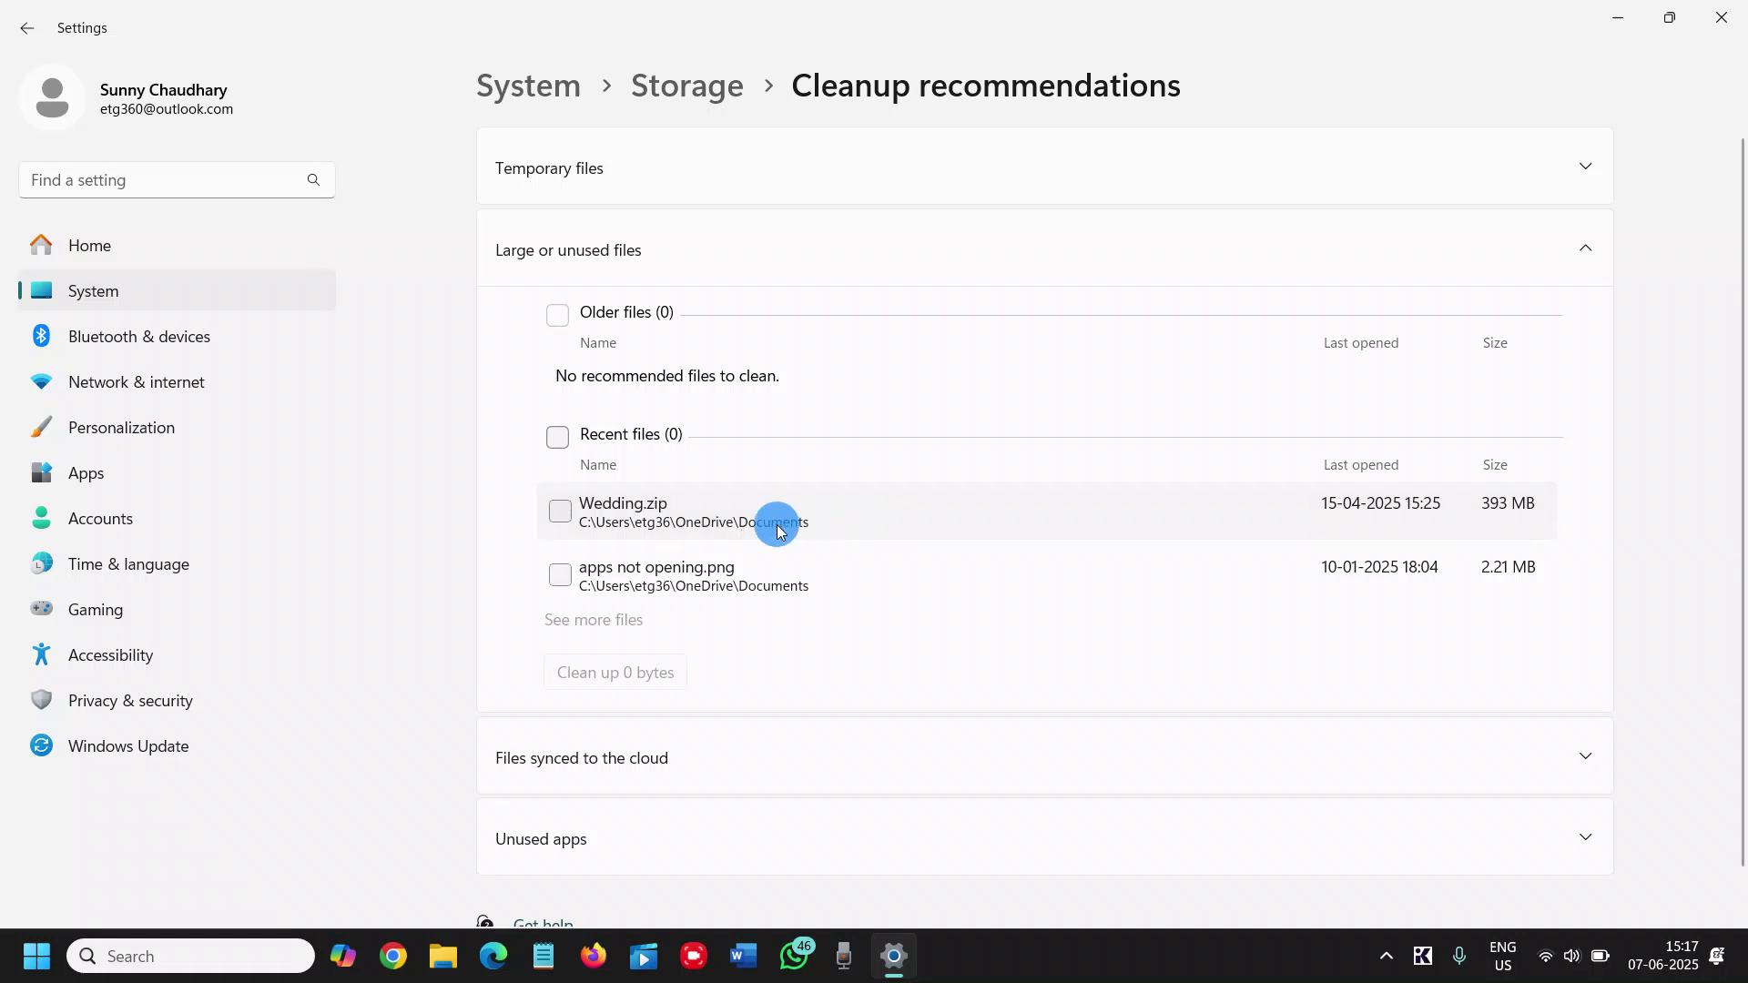
click(703, 525)
click(716, 525)
click(716, 525)
click(717, 525)
click(560, 515)
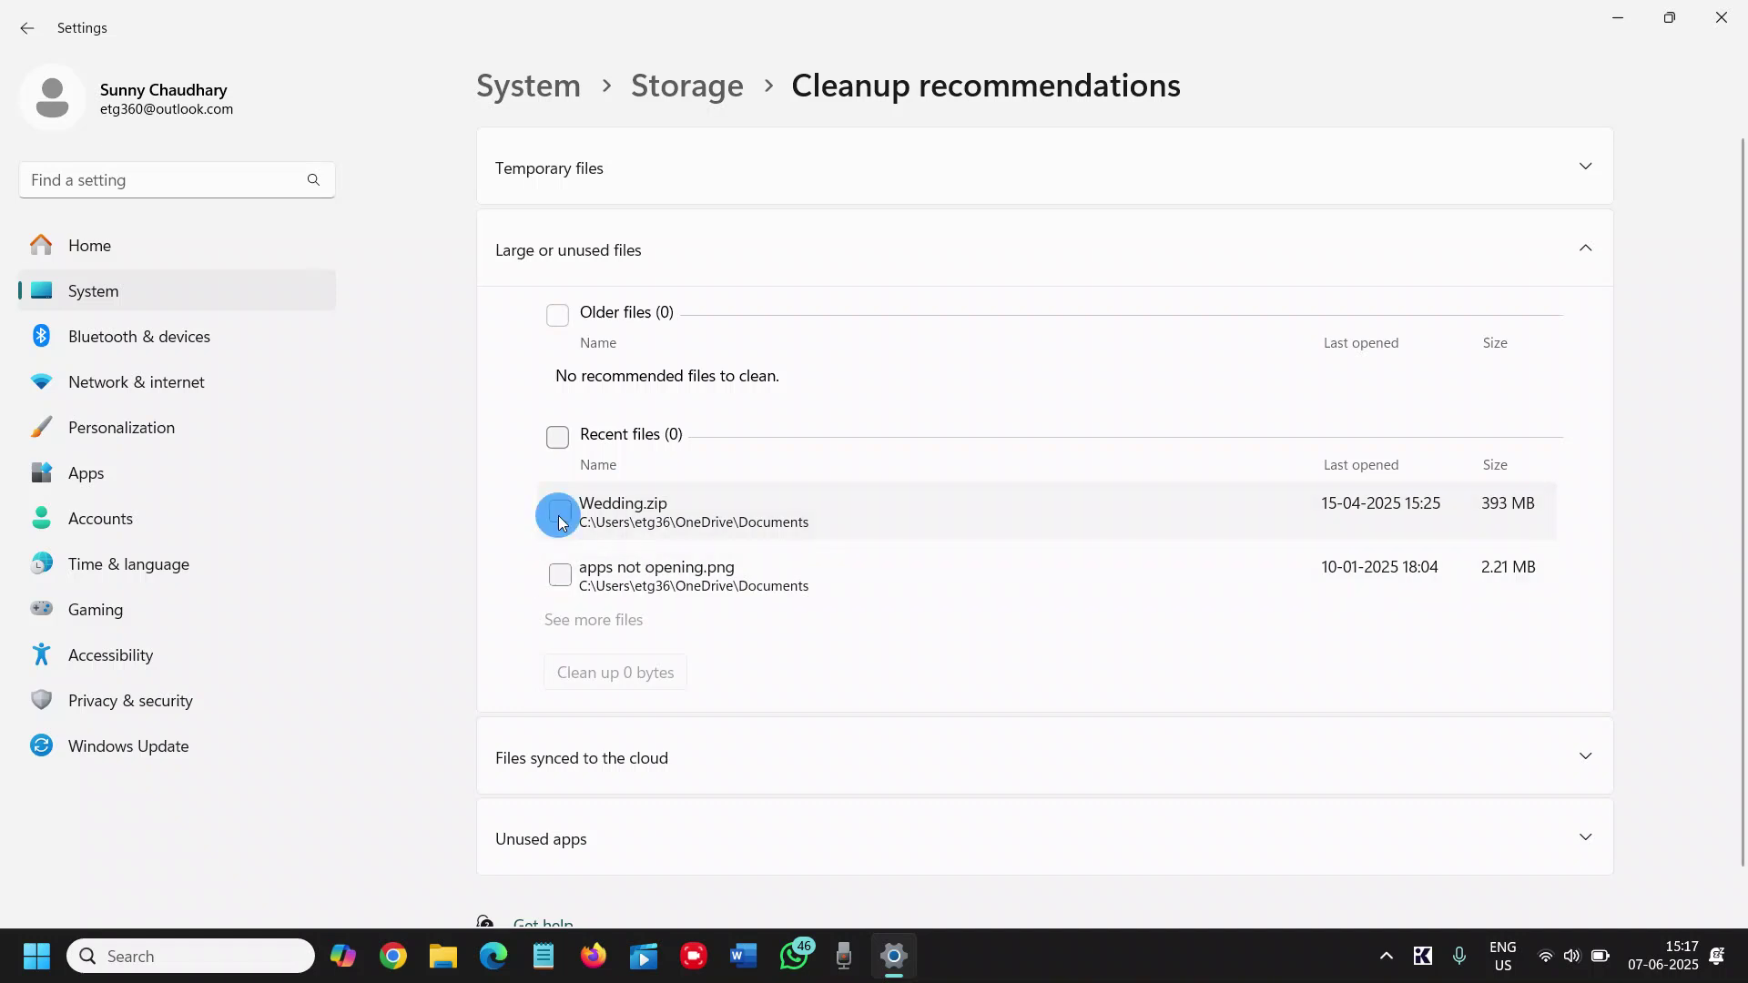
click(559, 517)
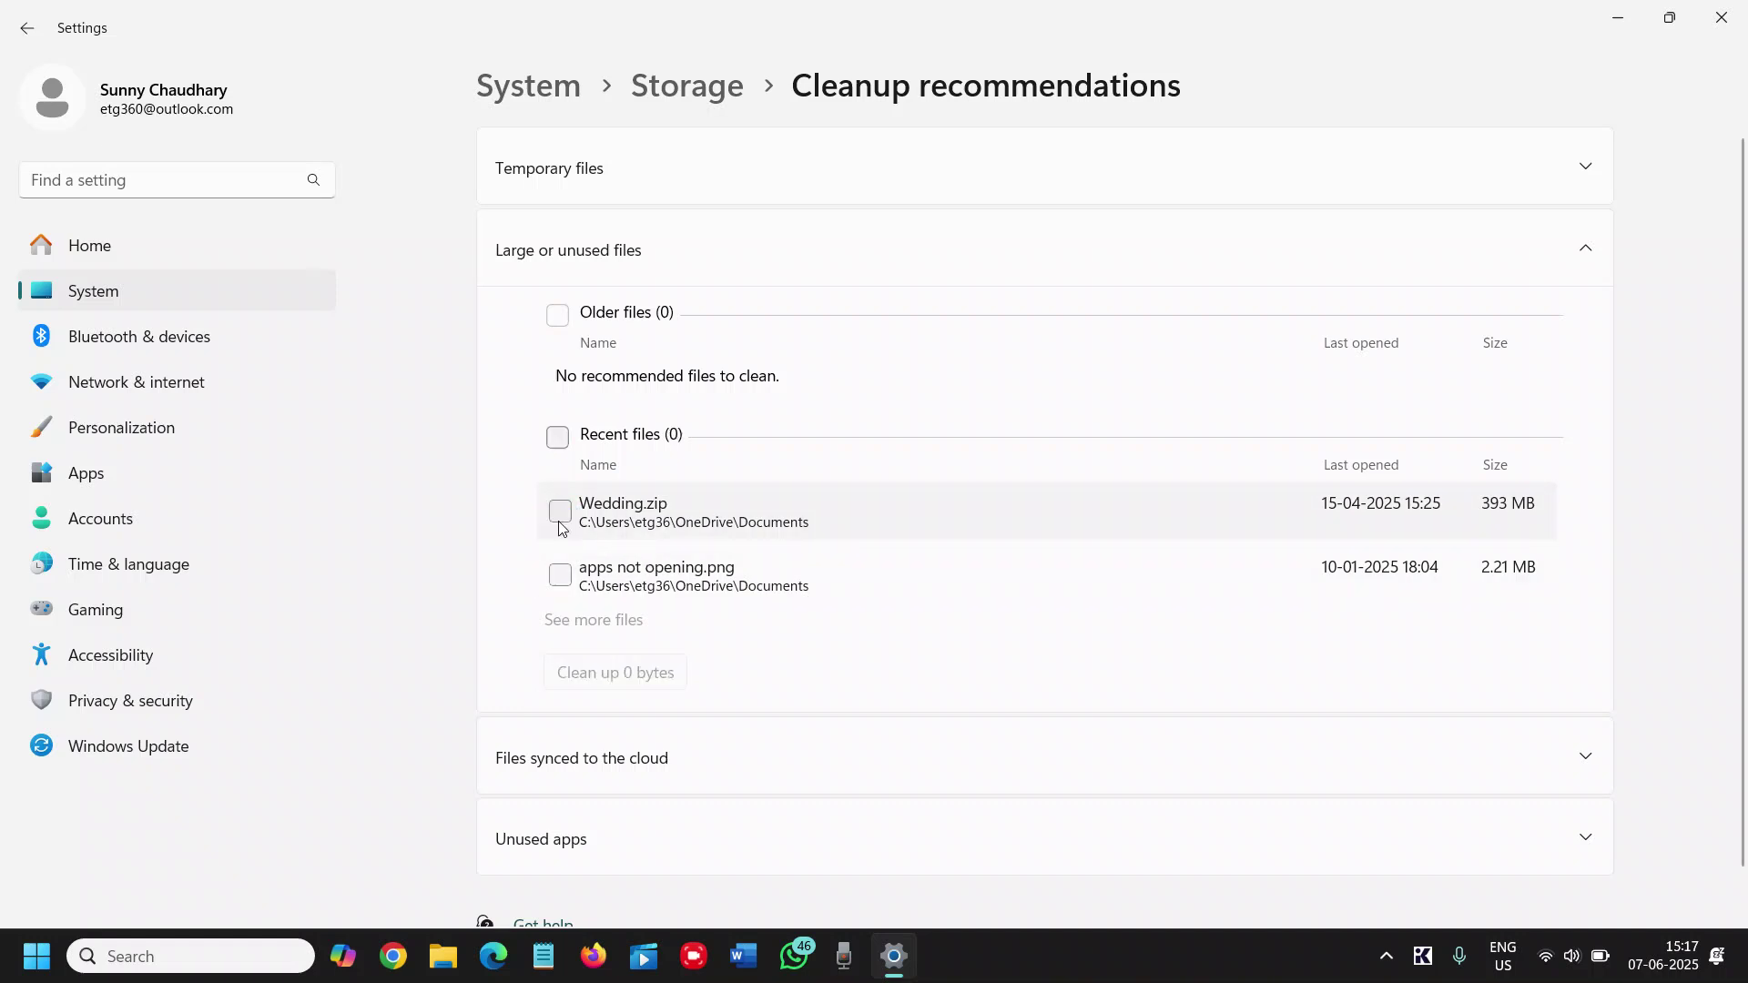
Select apps not opening.png among the large or unused files and clean it up, confirming the deletion
click(559, 579)
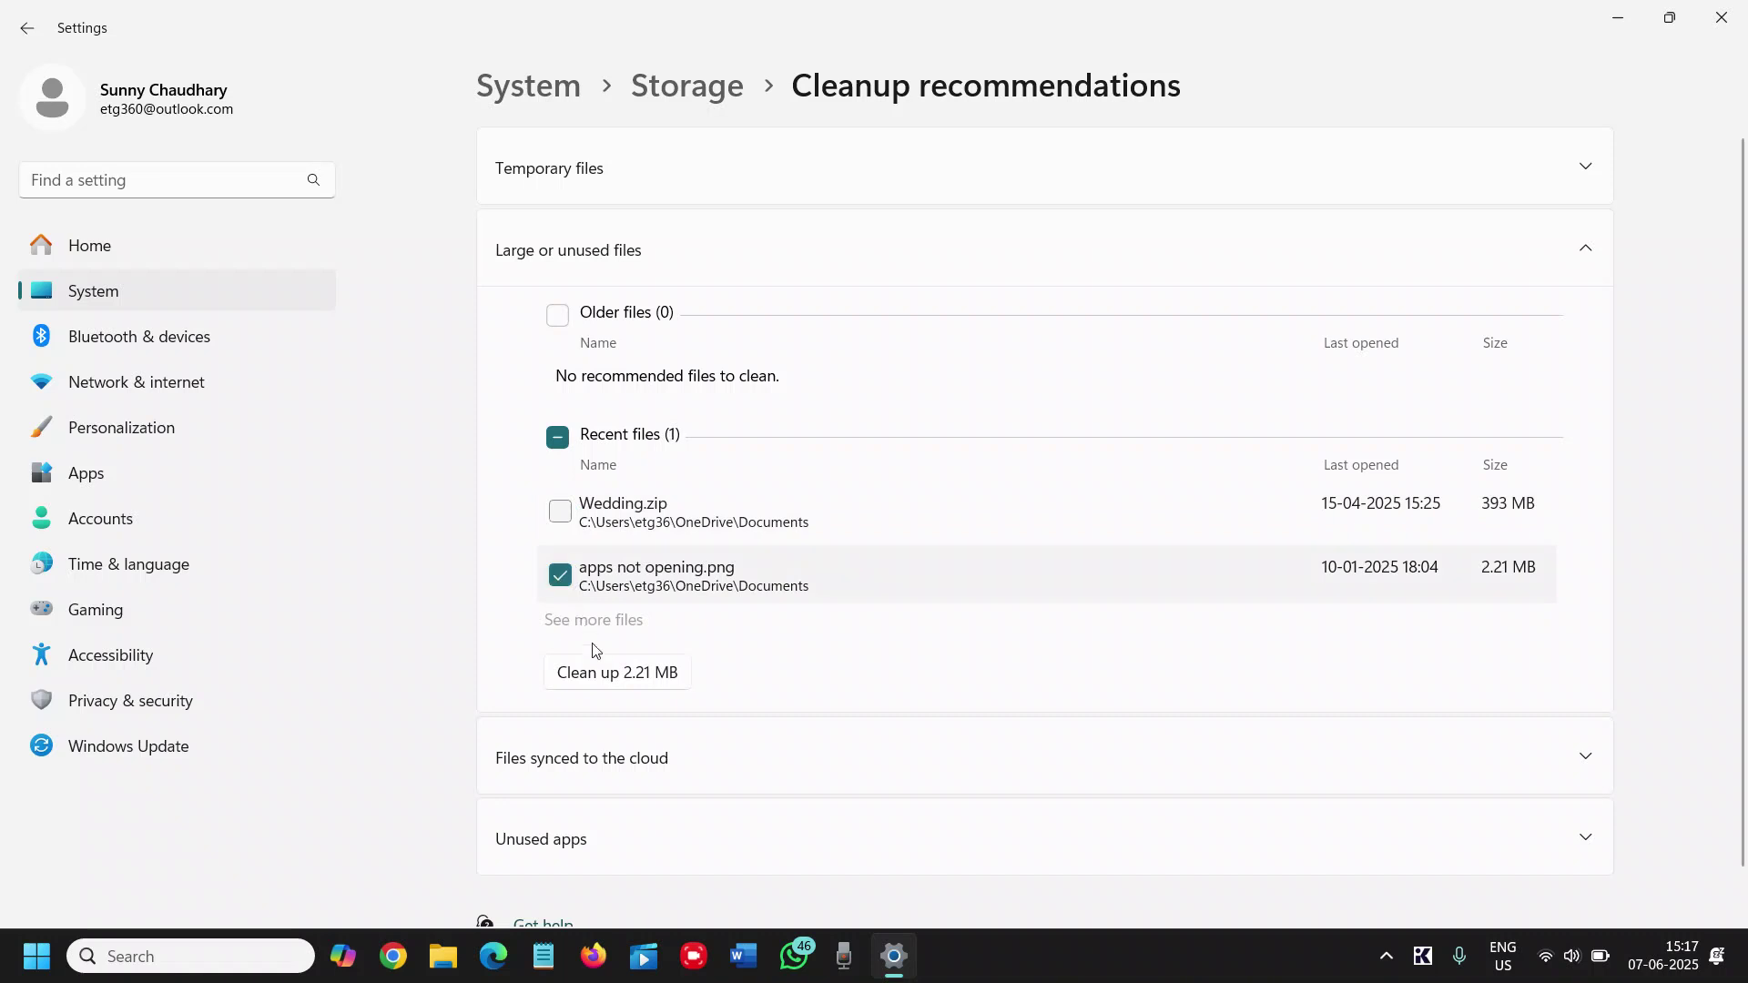
click(630, 678)
click(801, 539)
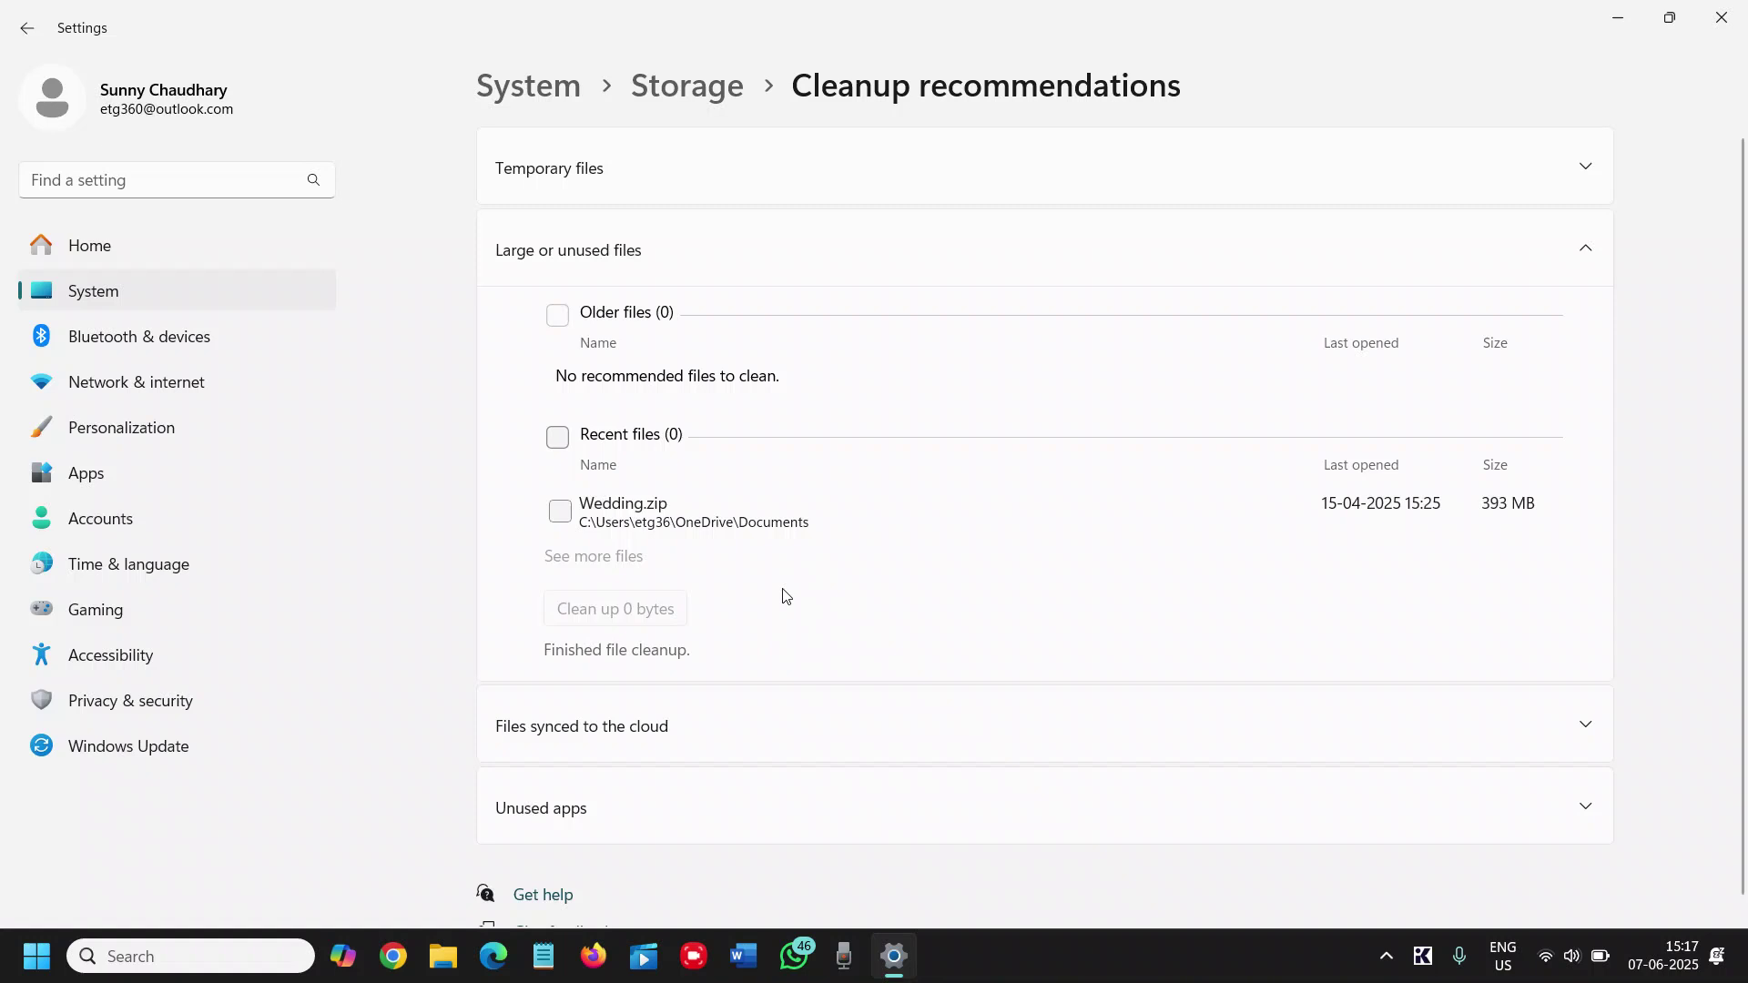
Minimize the Settings window to return to the desktop
click(761, 179)
click(761, 178)
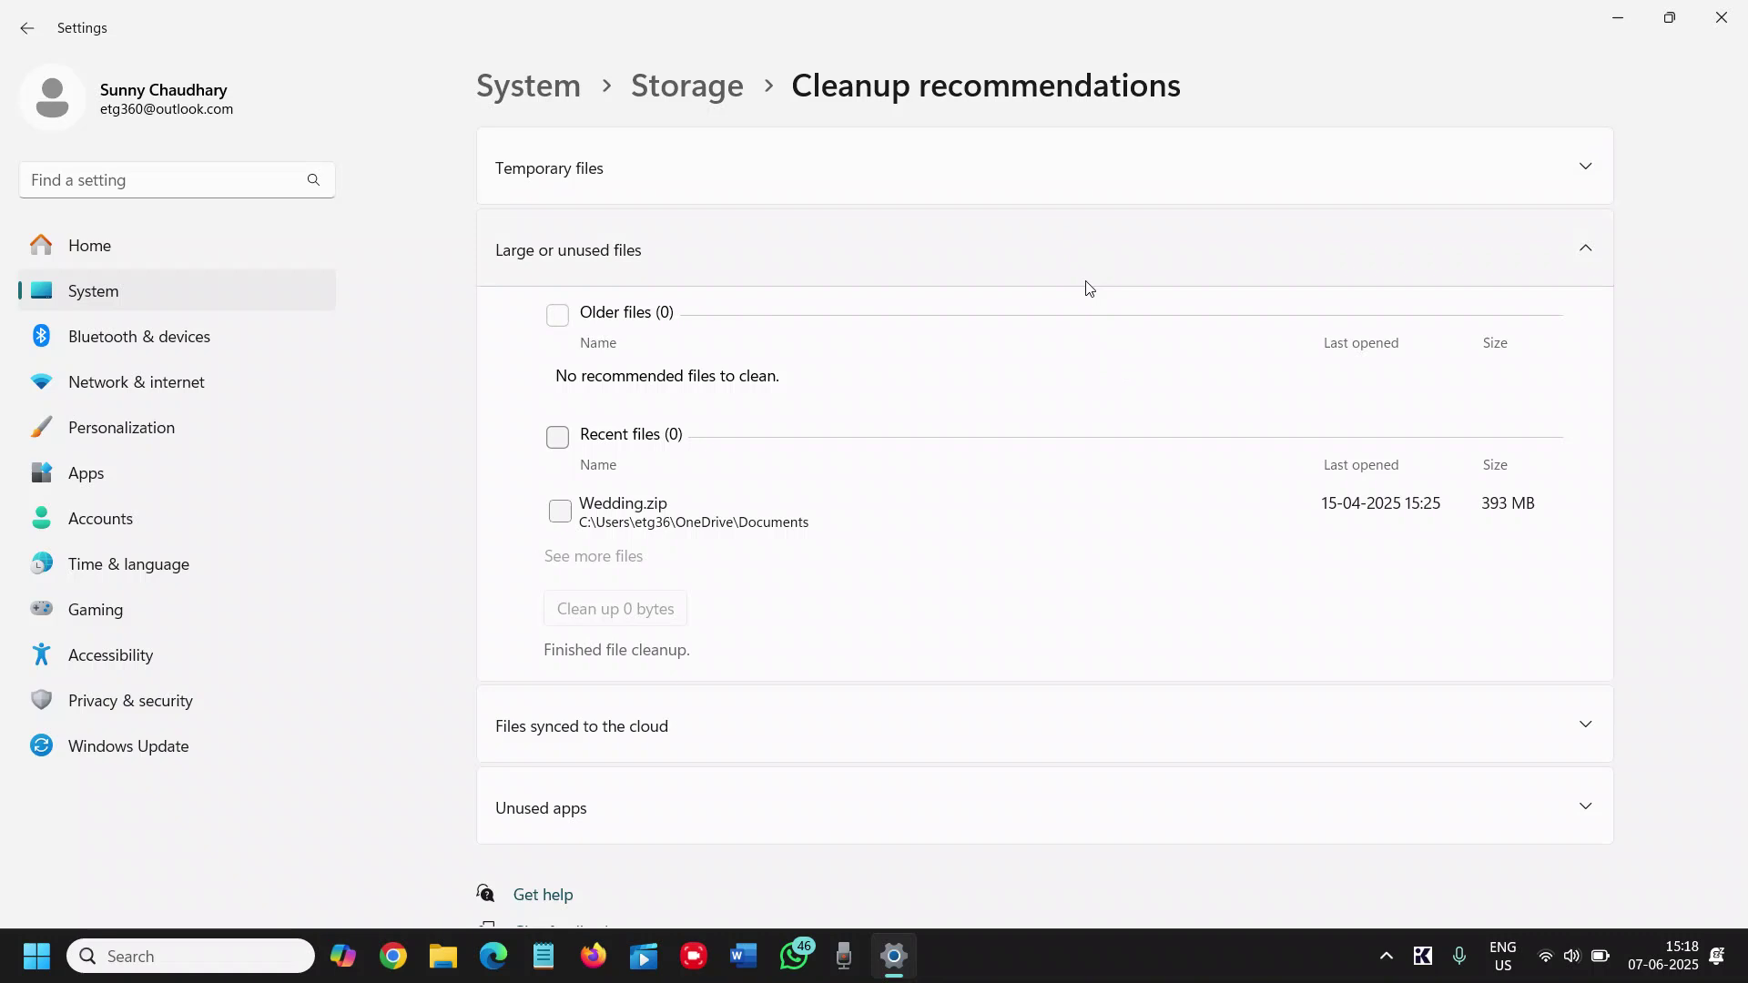
click(1615, 18)
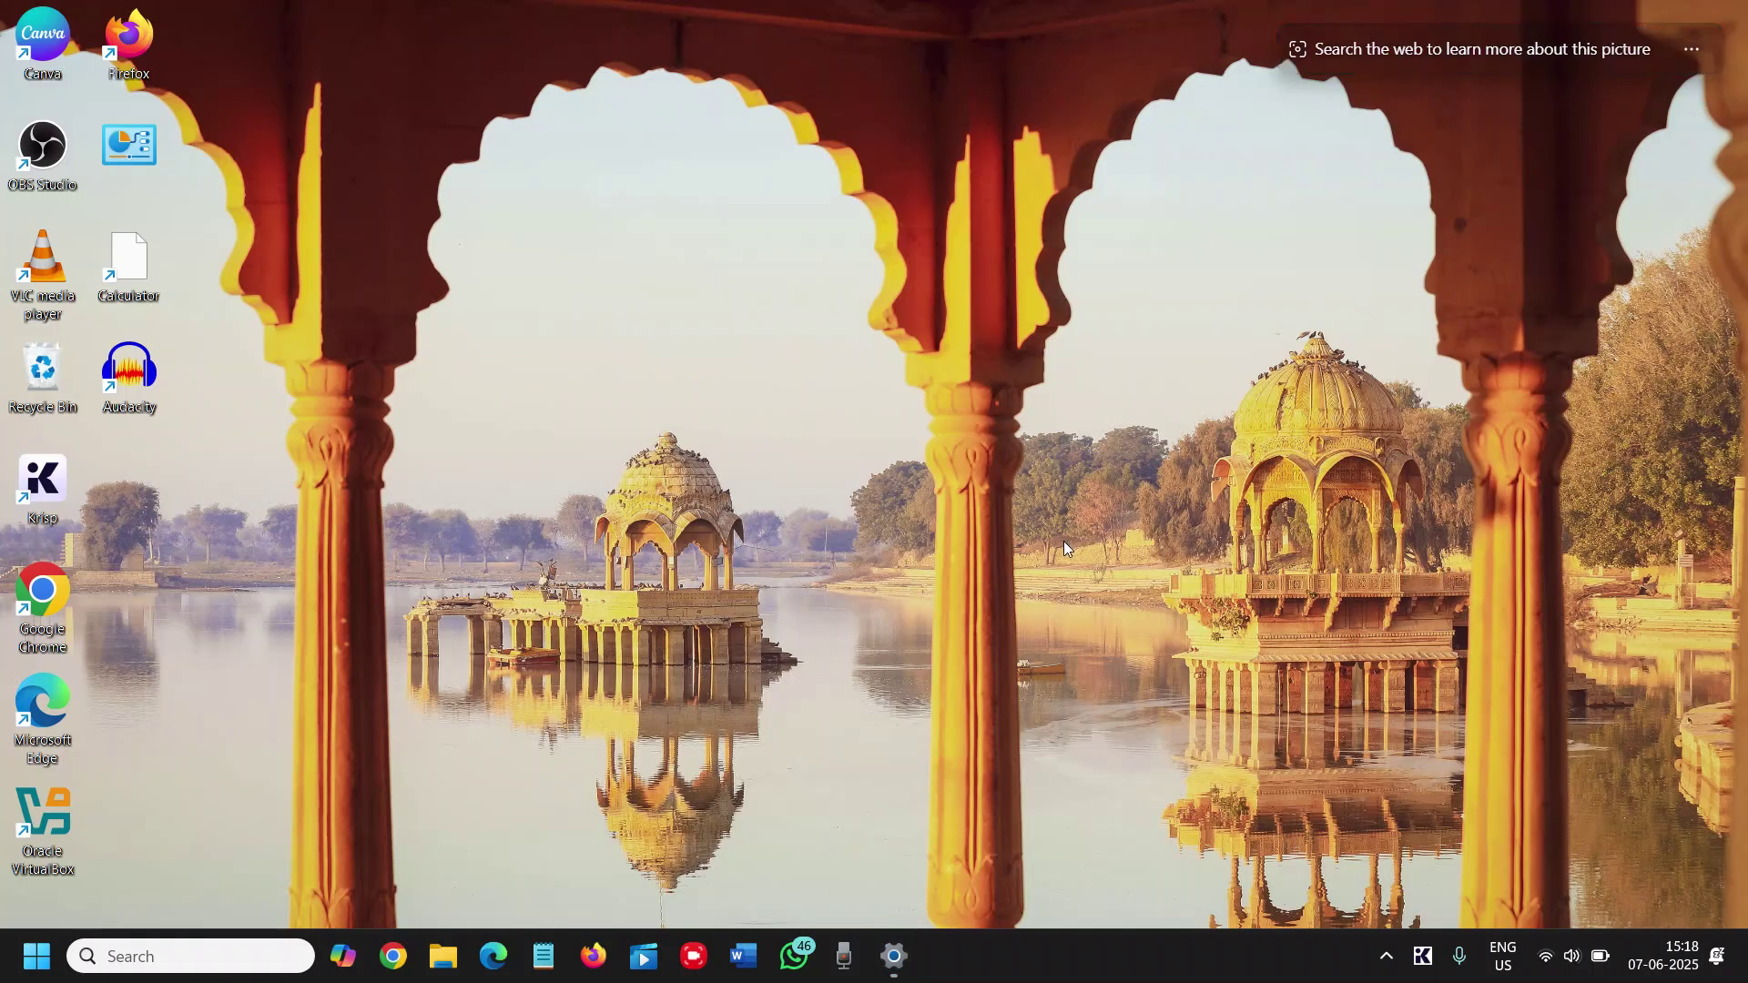